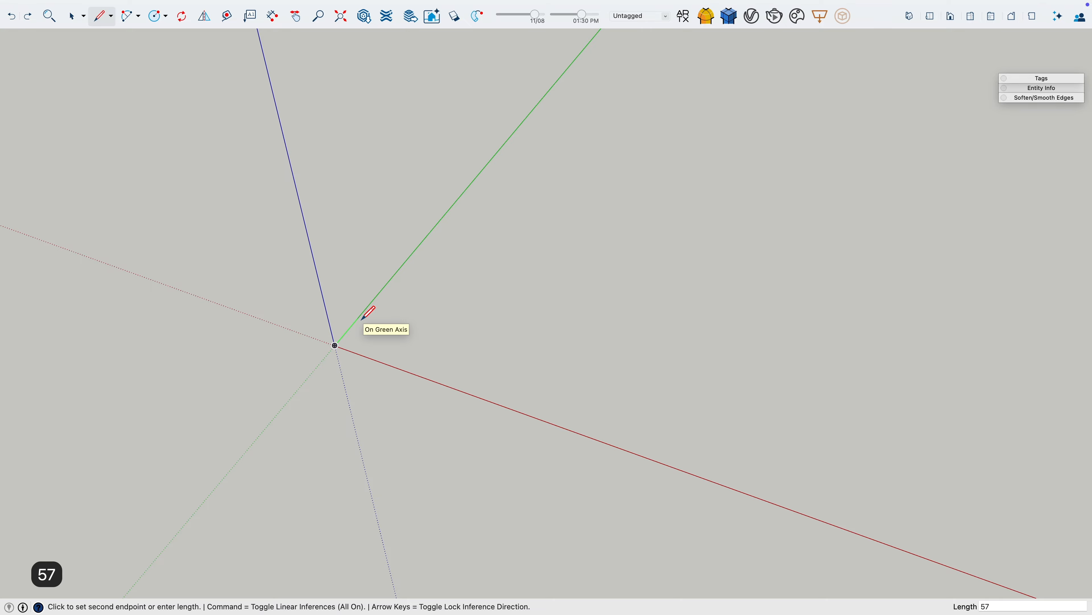
Step: Draw a closed rectangle from the origin, 57 cm along the green axis and 36,5 cm along the red axis
key(Return)
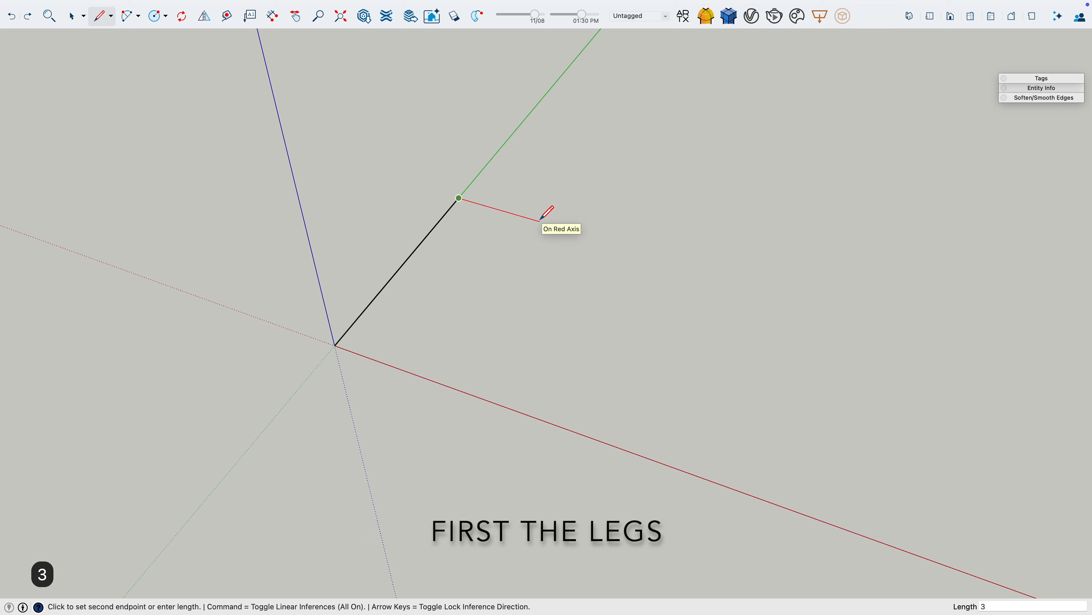
key(Return)
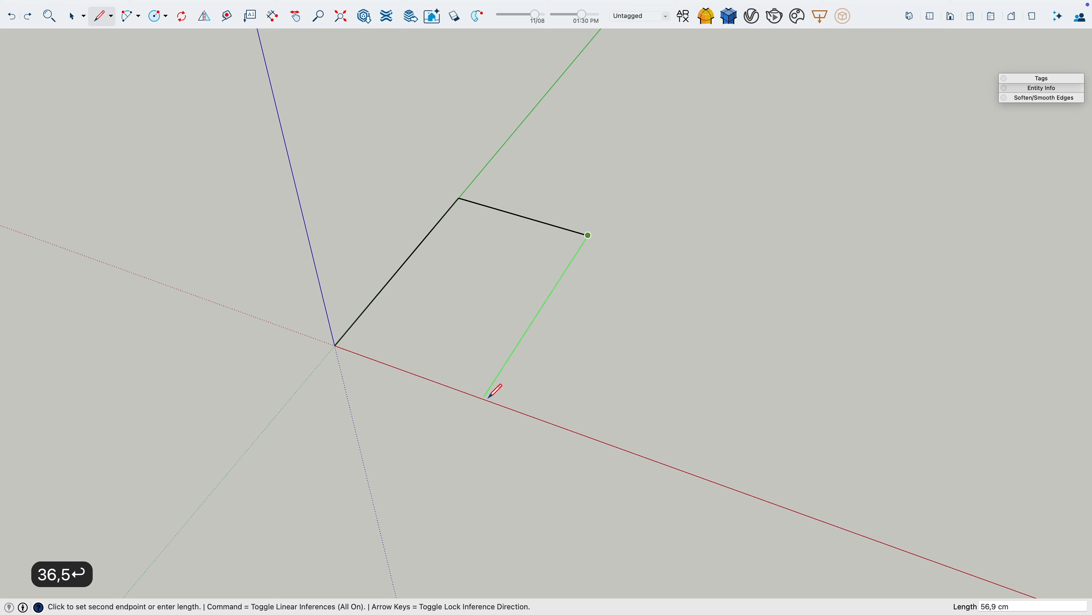
key(Right)
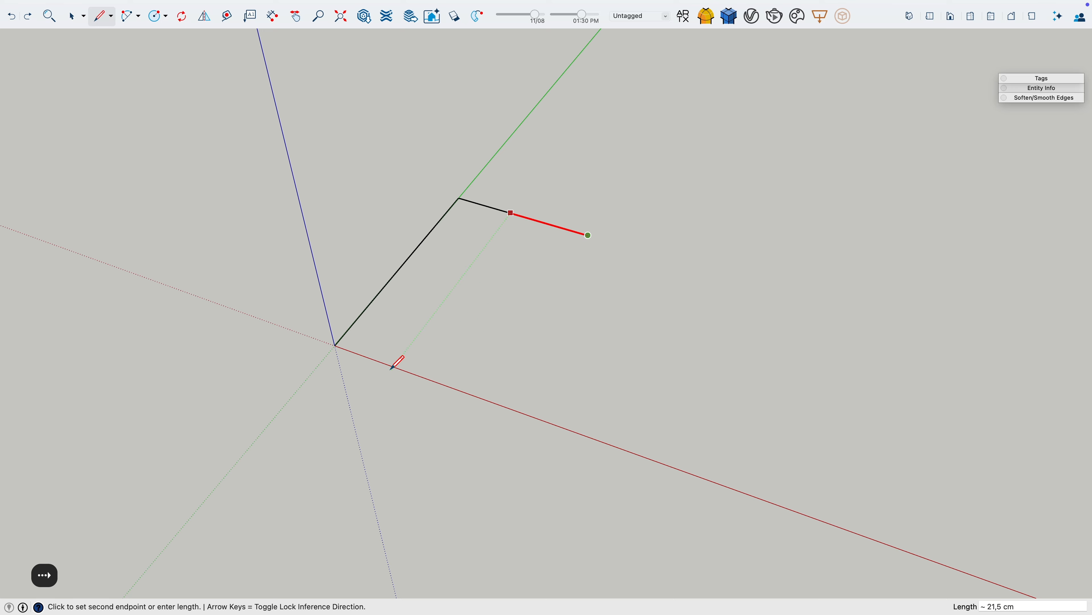
key(Left)
click(335, 345)
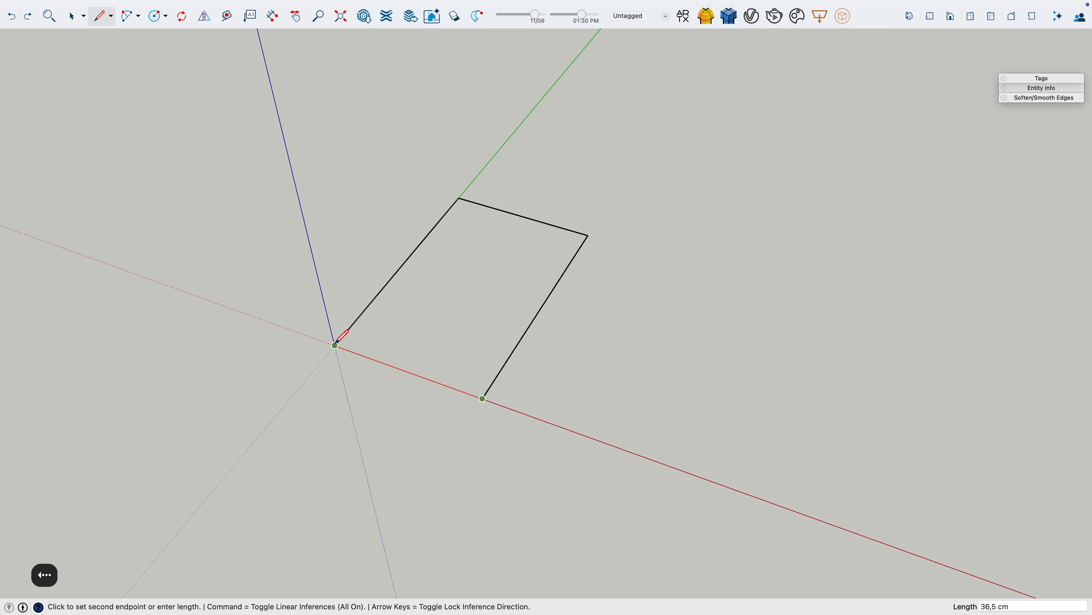
click(335, 344)
click(457, 302)
key(space)
Step: Mark points 15 cm along both edges from the rectangle's far corner on the green axis using the Line tool
middle_drag(554, 293, 252, 348)
key(h)
drag(558, 274, 429, 373)
scroll(456, 327, up, 2)
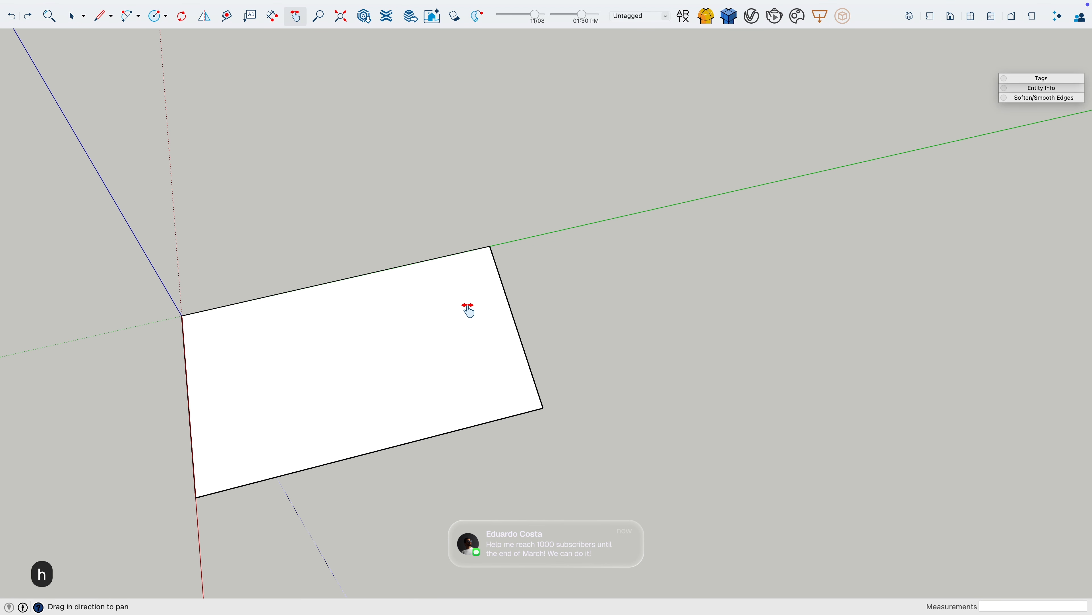
key(l)
middle_drag(505, 244, 449, 277)
click(509, 234)
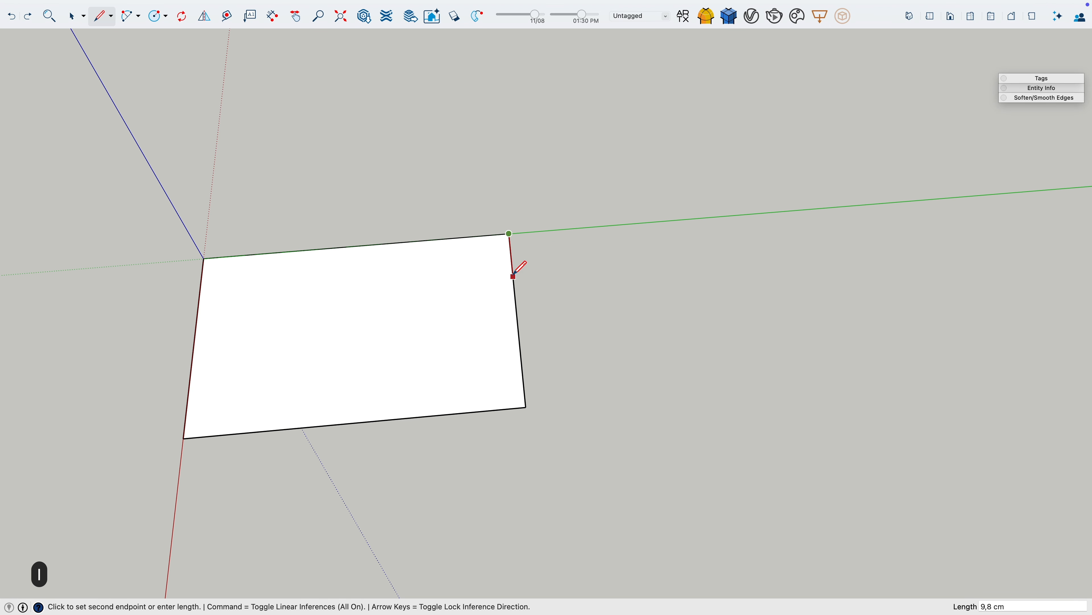
key(Return)
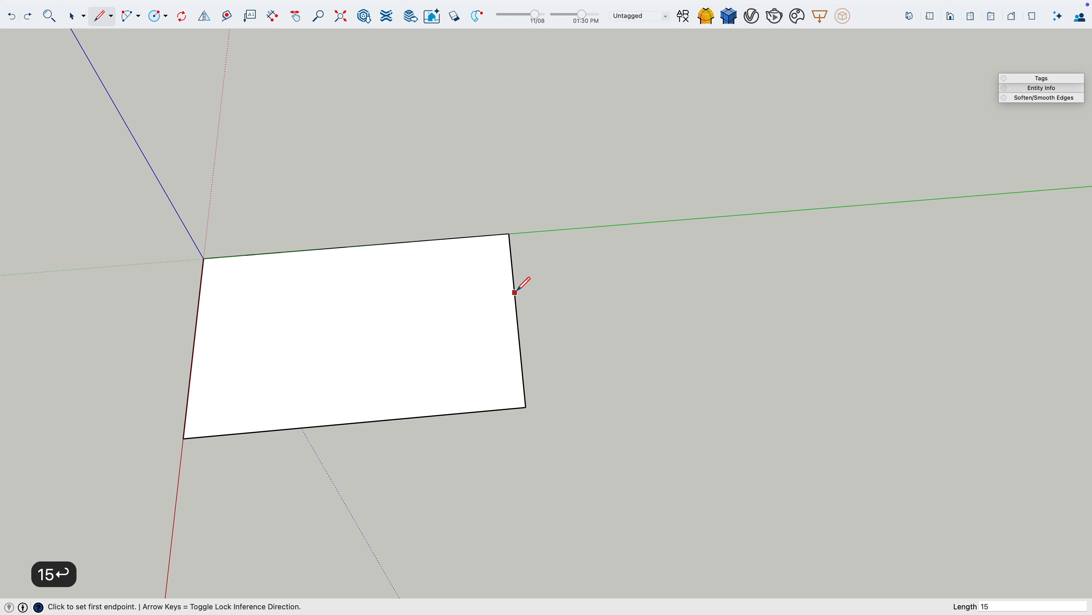
click(509, 233)
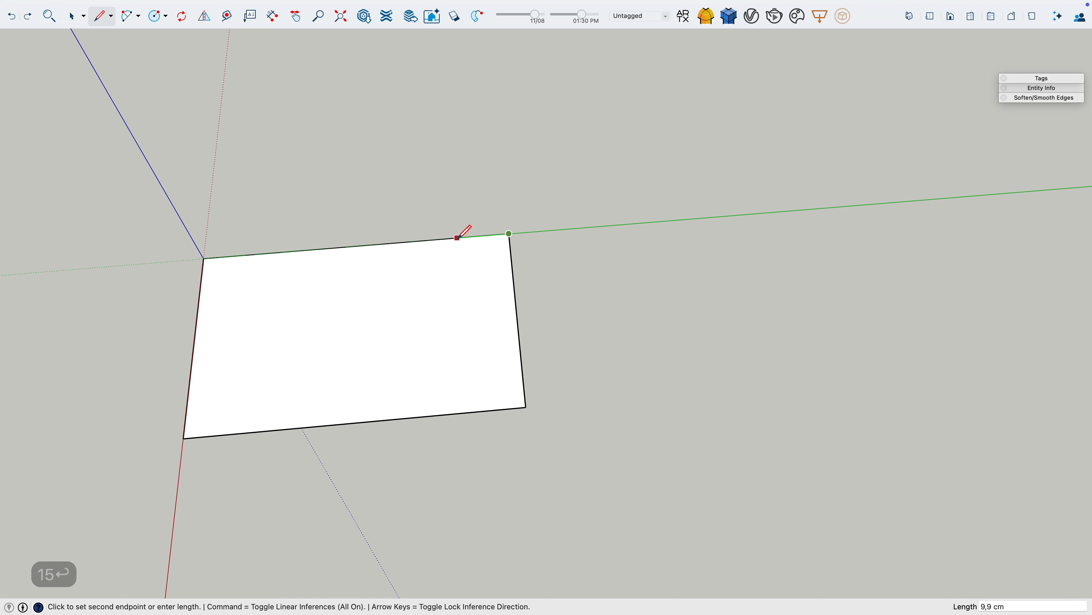
click(431, 239)
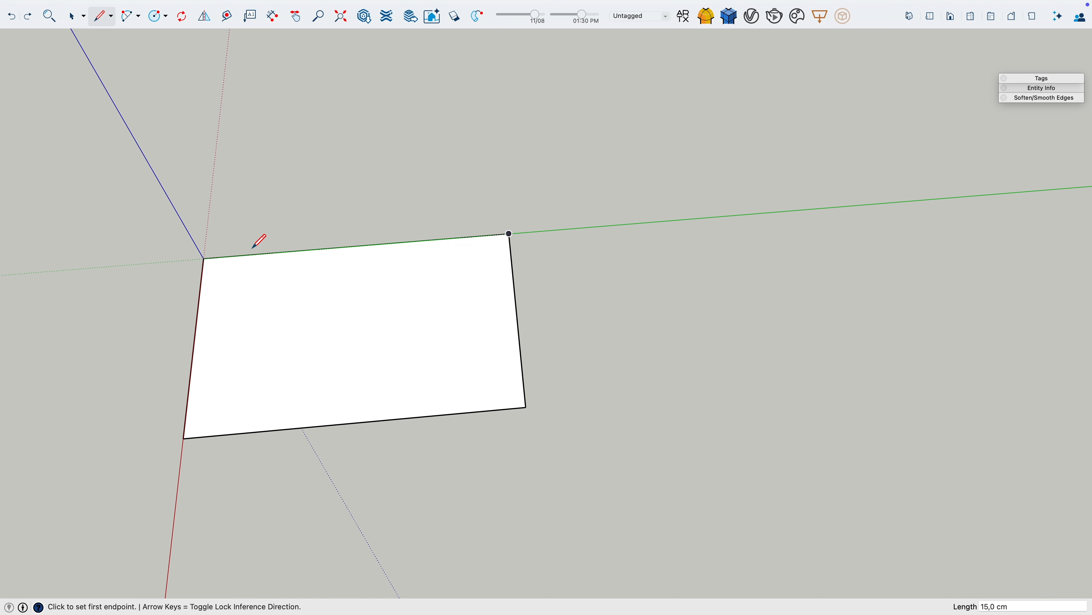
Step: Mark points 15 cm along both edges from the rectangle's corner at the origin
click(205, 258)
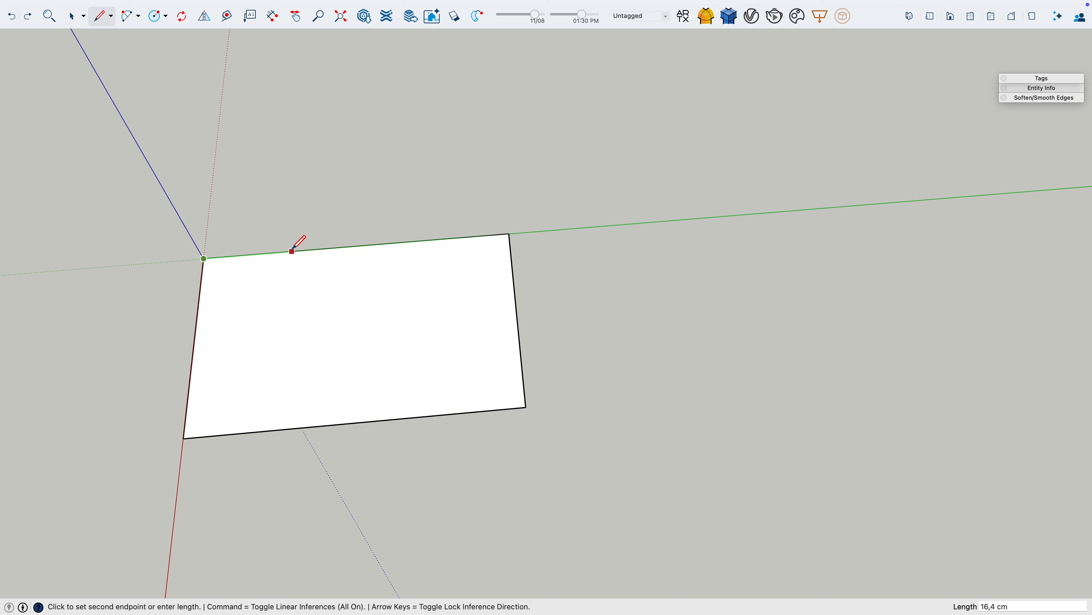
text(15)
key(Return)
click(204, 258)
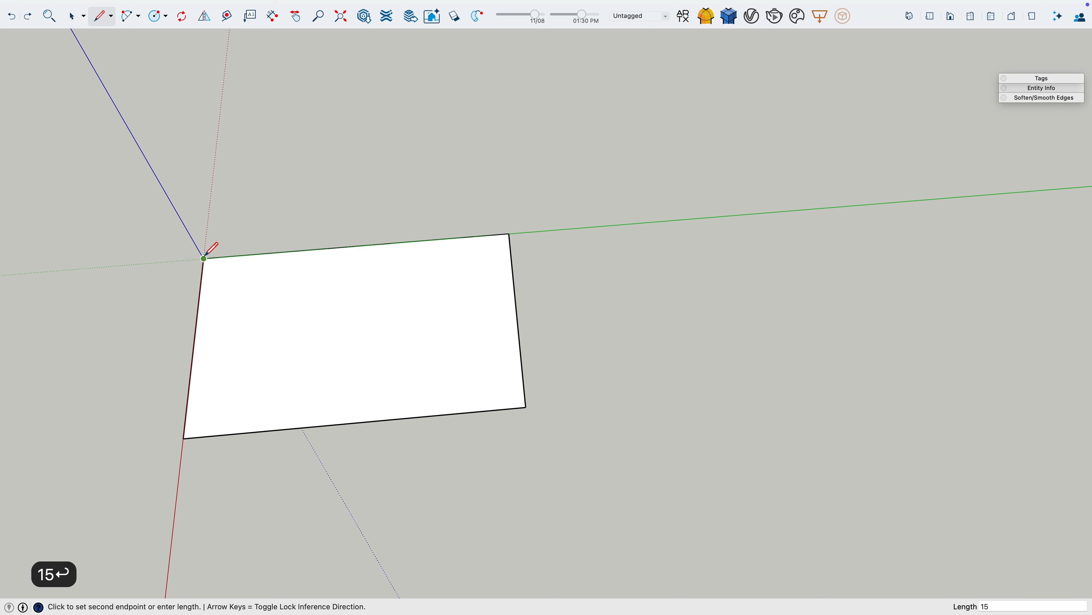
click(195, 327)
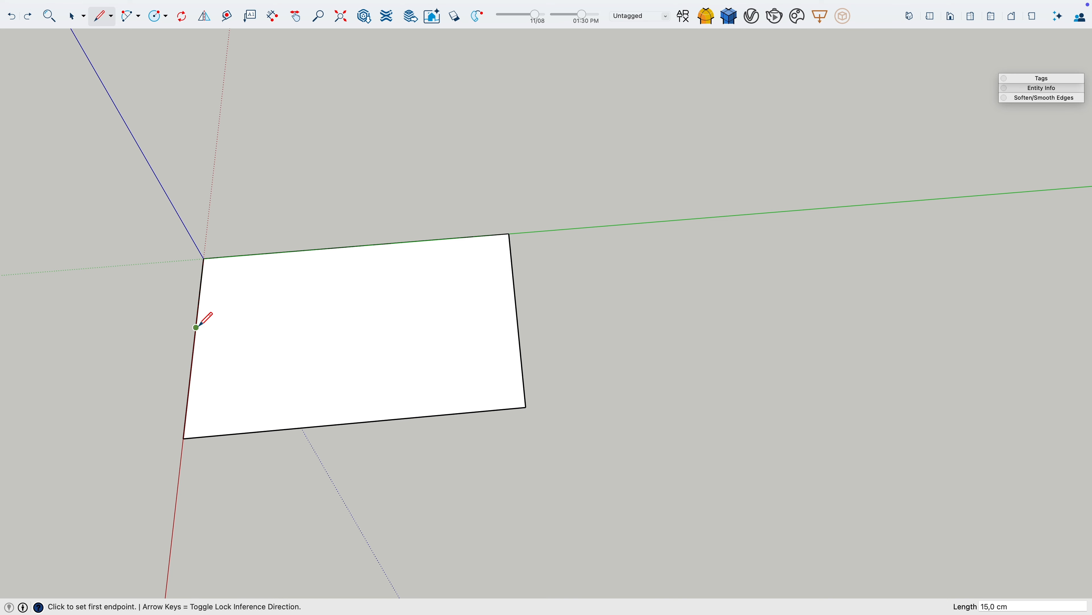
Step: Draw 15 cm radius tangent arcs between the marked points to round the two corners on the green axis
click(125, 19)
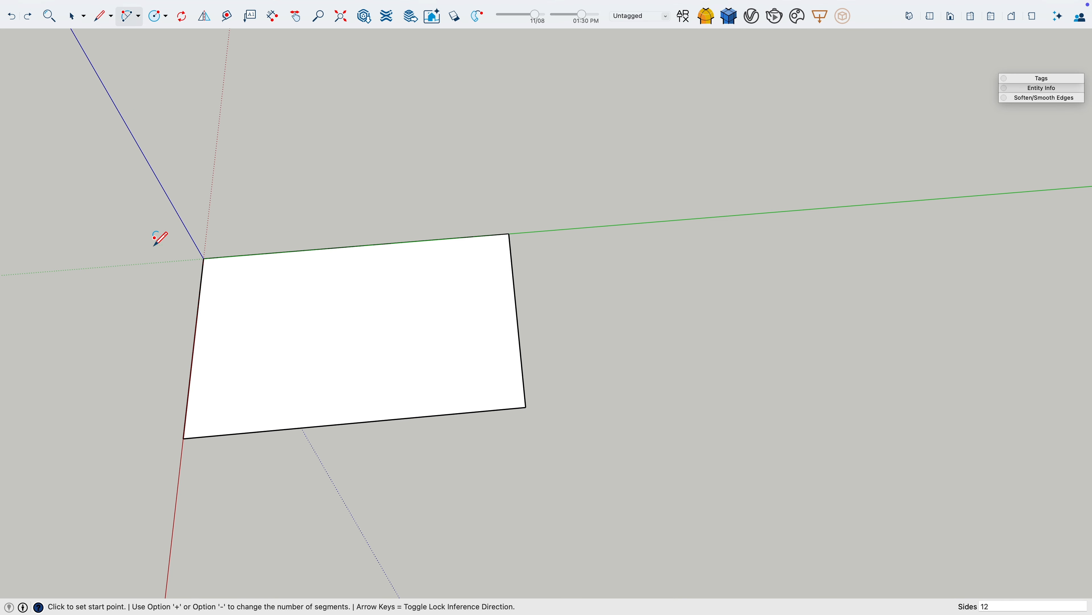
click(196, 328)
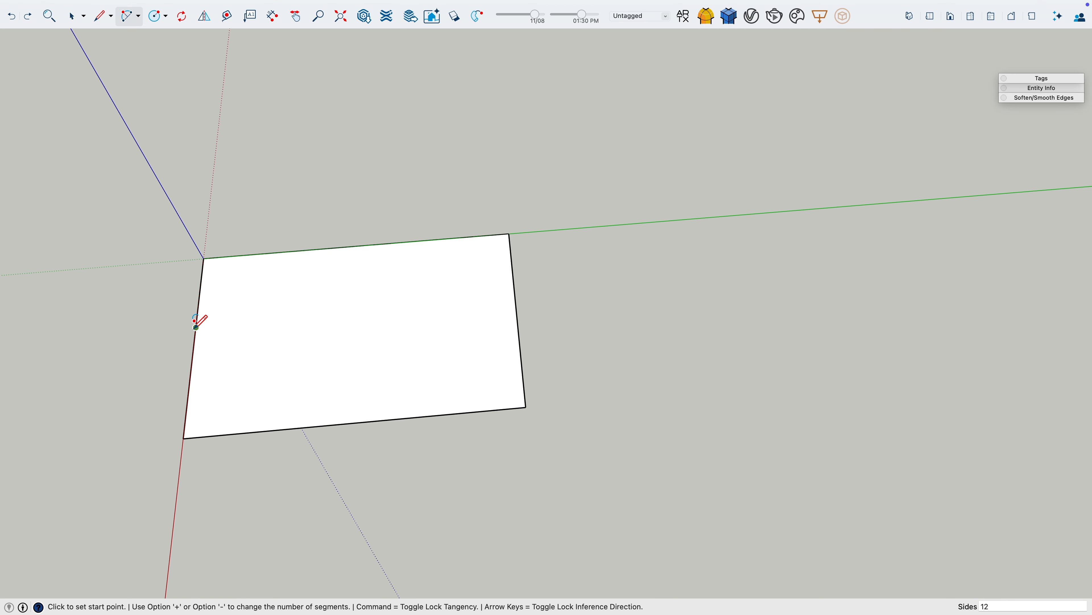
click(285, 250)
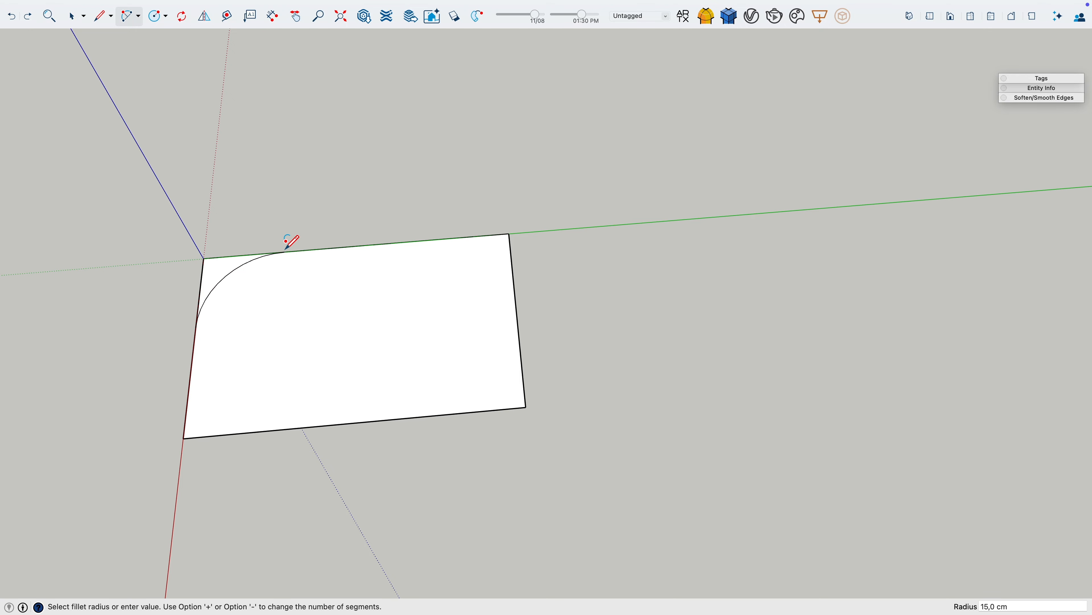
click(430, 240)
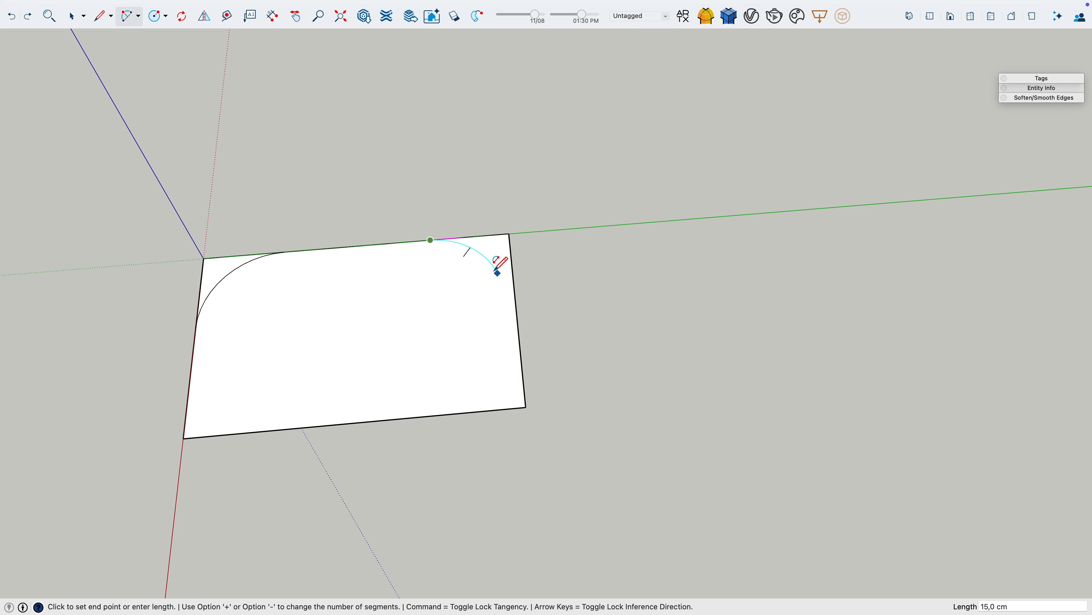
click(516, 300)
Step: Erase the leftover corner edges outside the two arcs
key(e)
drag(529, 268, 471, 202)
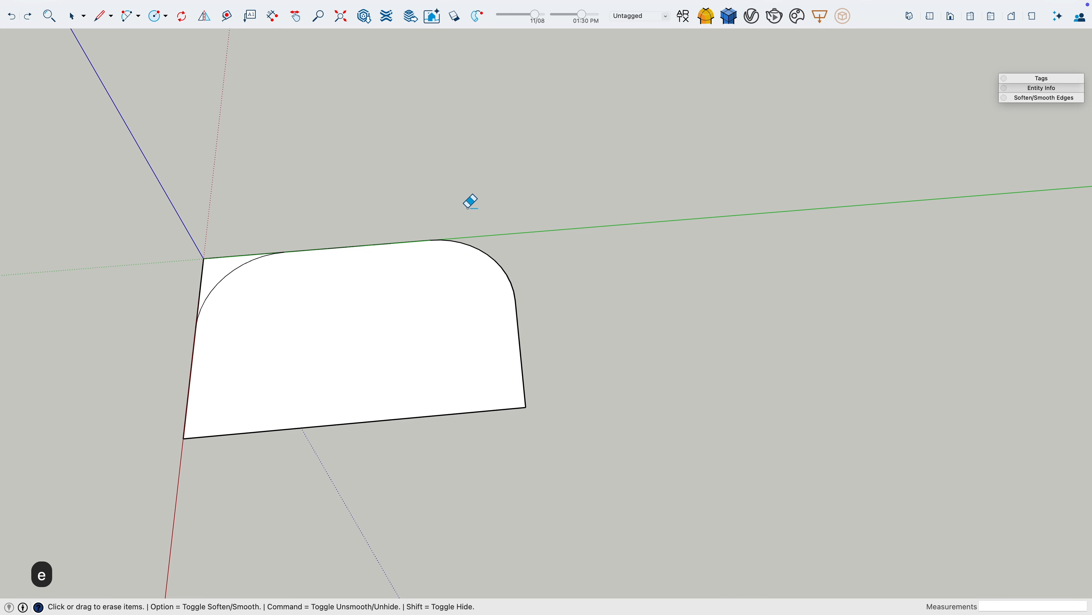
drag(202, 280, 241, 264)
Step: Extrude the rounded leg face upward by 3,5 cm with Push/Pull
mouse_move(241, 263)
middle_down()
mouse_move(305, 300)
mouse_move(320, 295)
middle_up()
key(space)
click(438, 303)
middle_drag(438, 303, 266, 98)
key(p)
text(3,5)
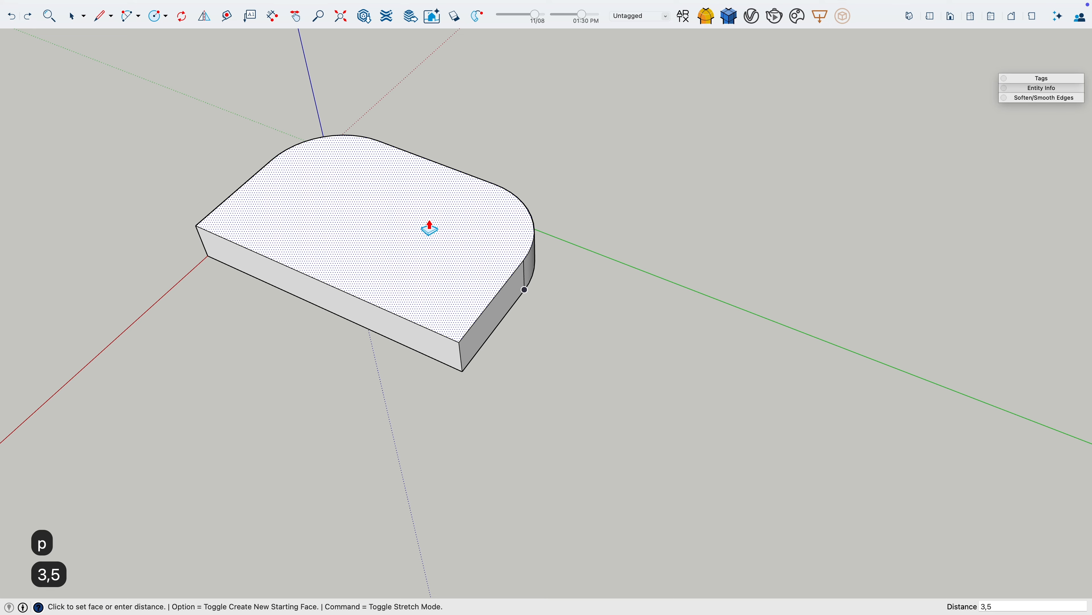
key(Return)
Step: Select the whole extruded leg panel with all its connected geometry and make it a group
key(space)
triple_click(409, 245)
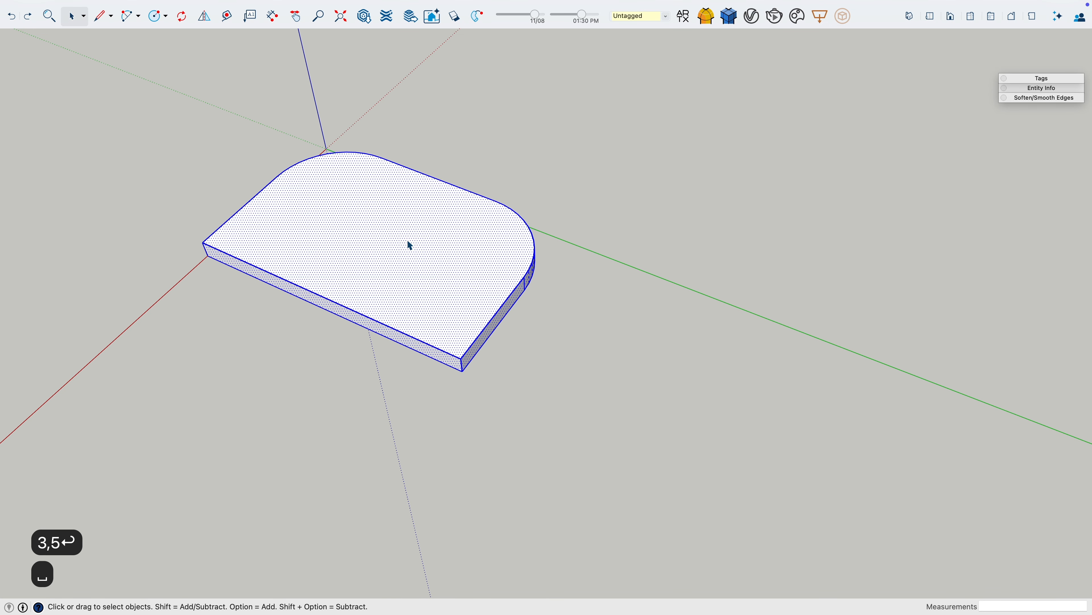
key(super+g)
Step: Draw a closed rectangle for the table top beside the leg, 135 cm along the green axis and 80 cm along the red axis
scroll(268, 286, down, 5)
key(h)
drag(552, 417, 551, 351)
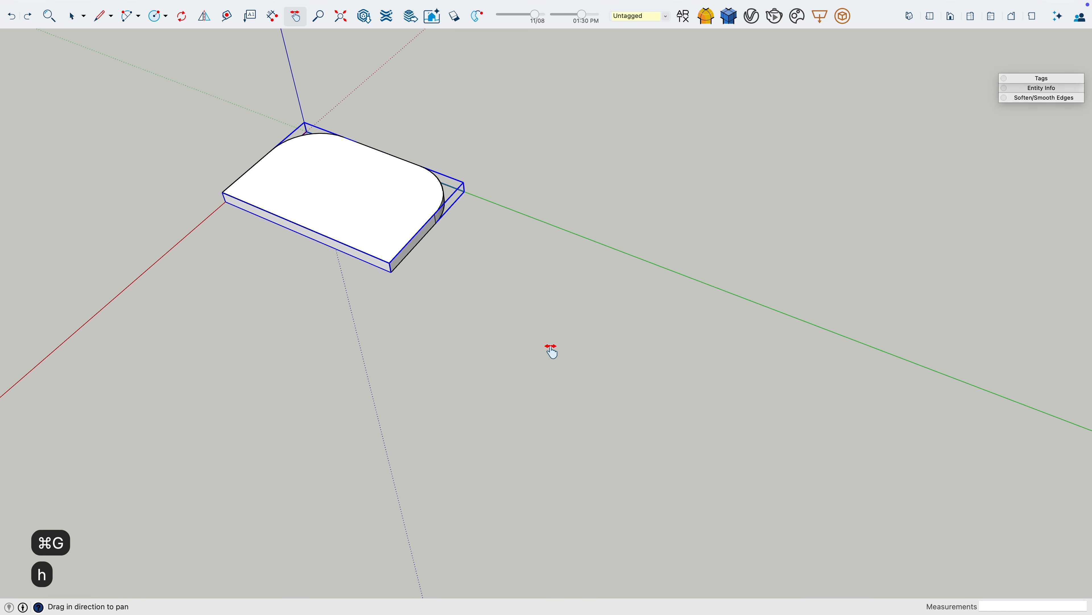
click(346, 283)
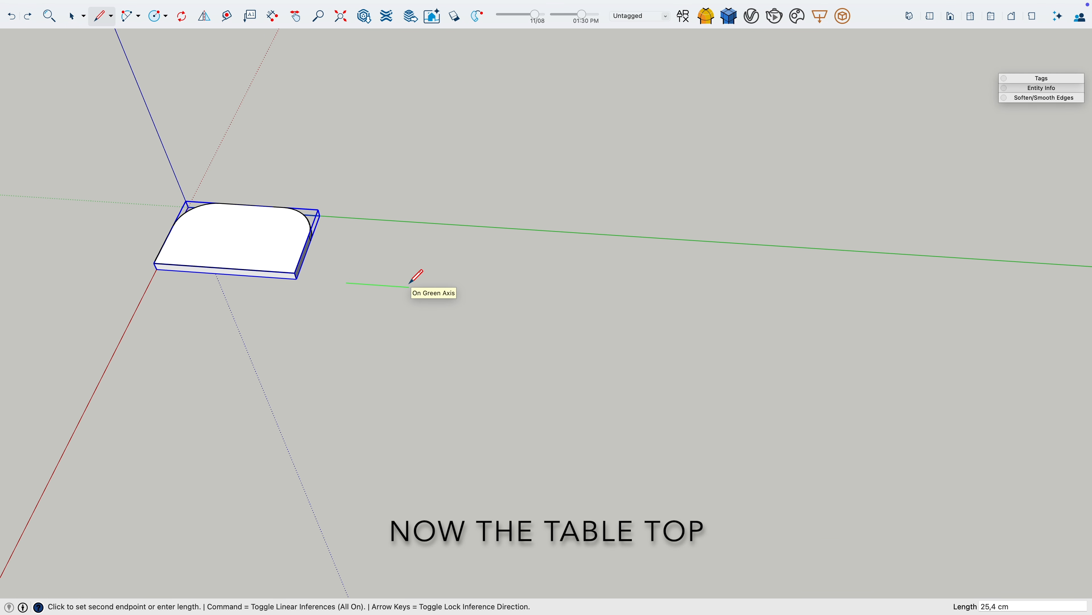
text(135)
key(Return)
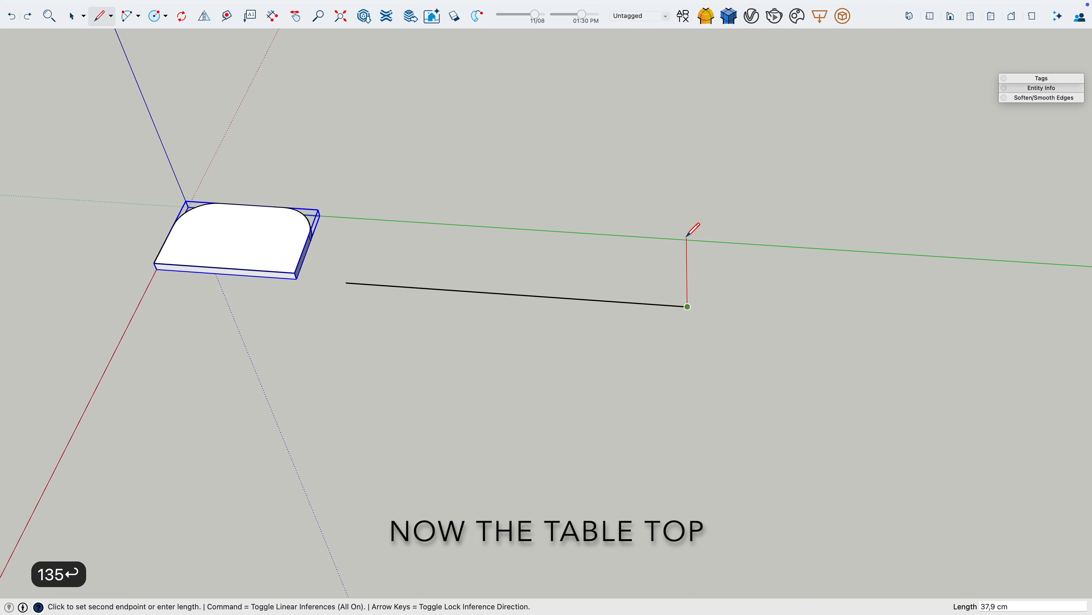
text(80)
key(Return)
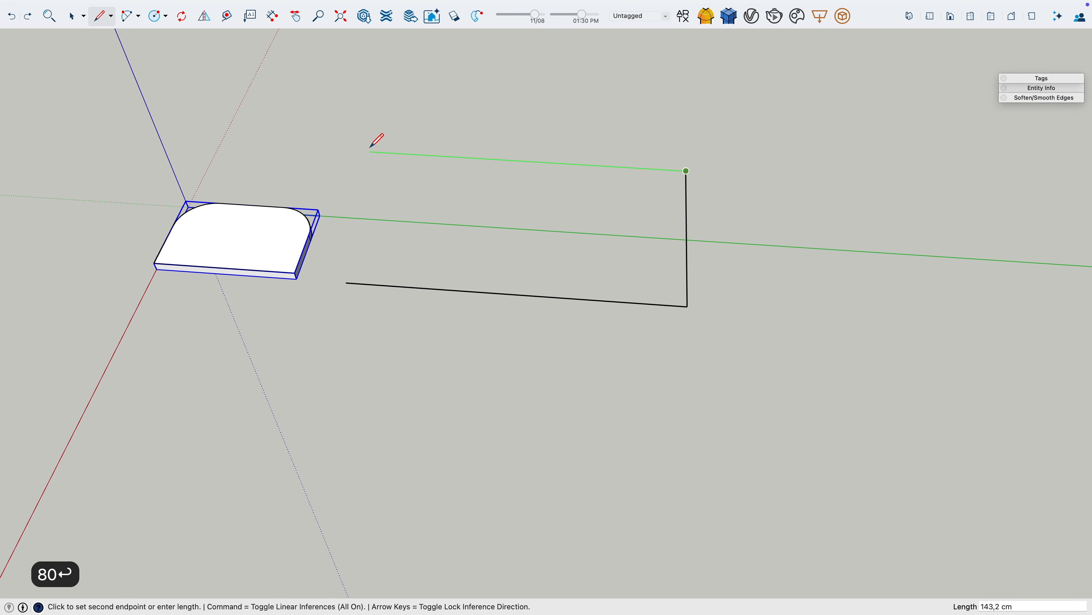
key(Right)
key(Left)
click(347, 282)
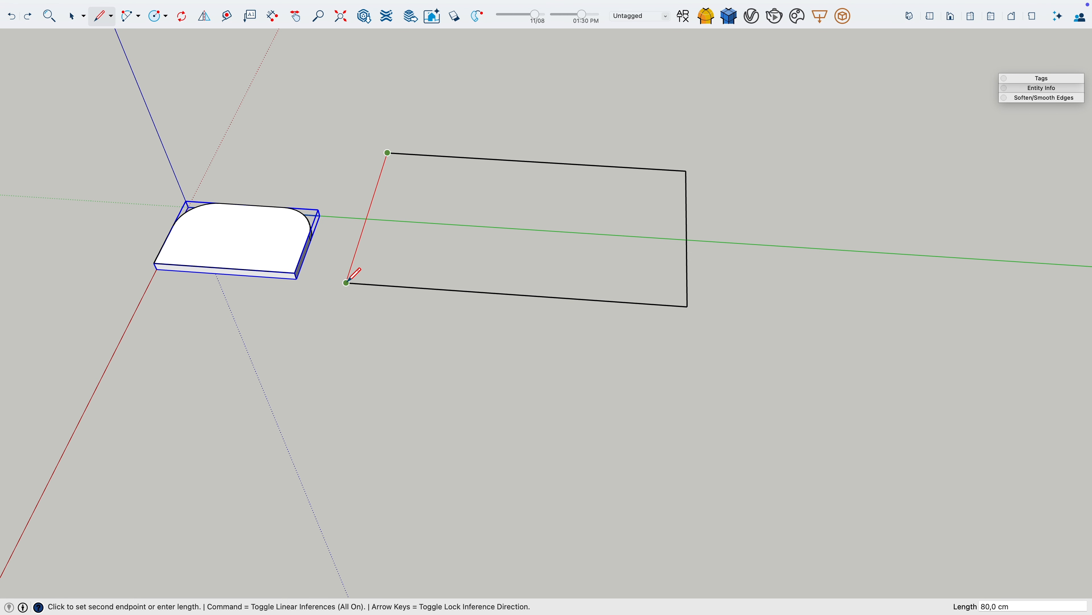
click(348, 282)
Step: Mark points 15 cm along both edges from the table top's far corner nearest the leg
mouse_move(436, 221)
middle_down()
mouse_move(505, 218)
mouse_move(486, 173)
middle_up()
click(351, 134)
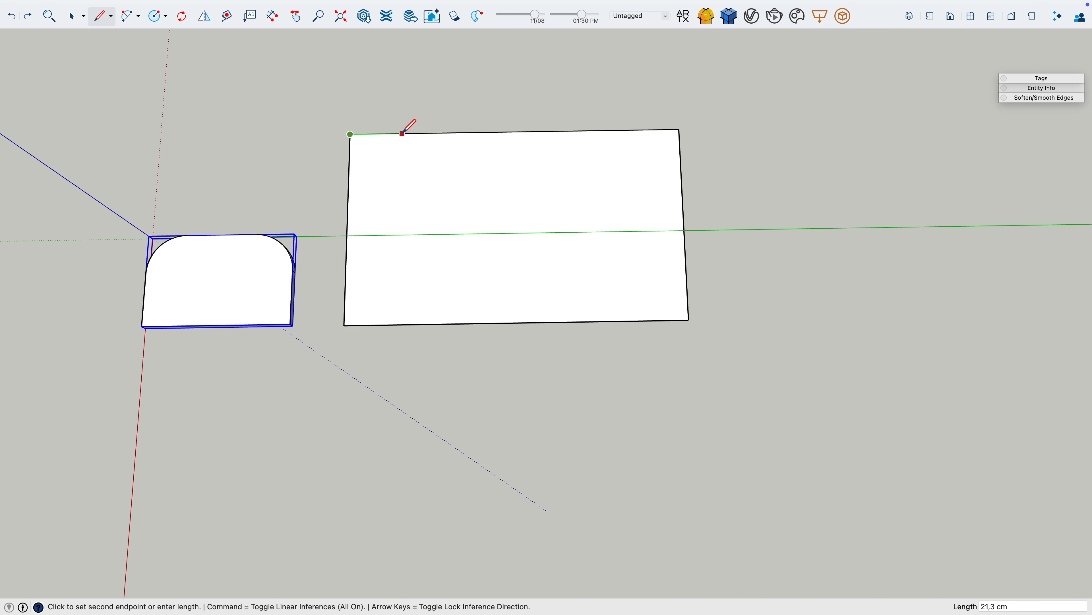
text(15)
key(Return)
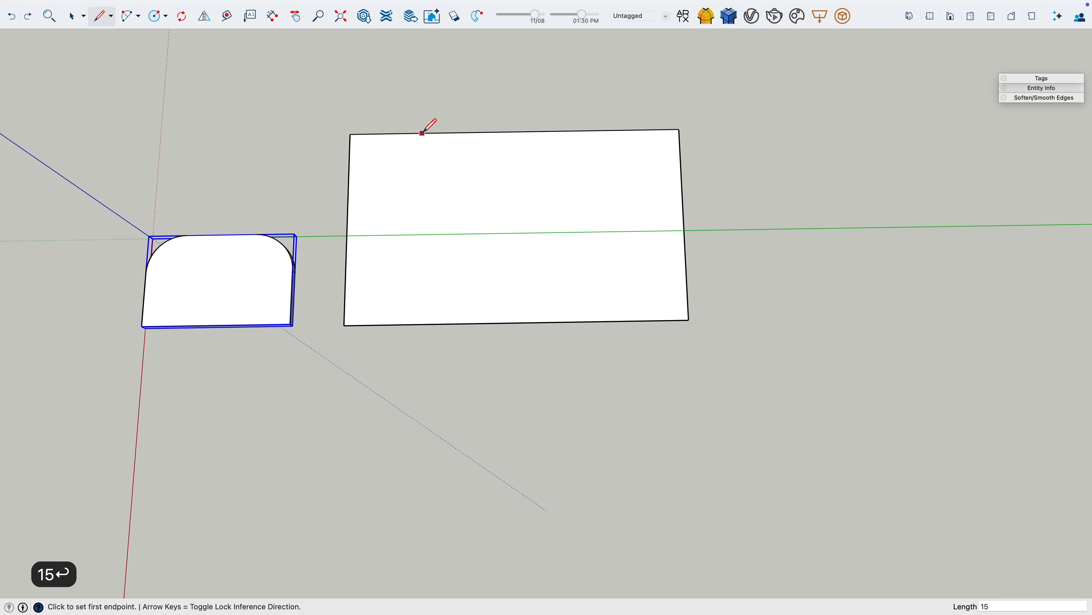
click(350, 134)
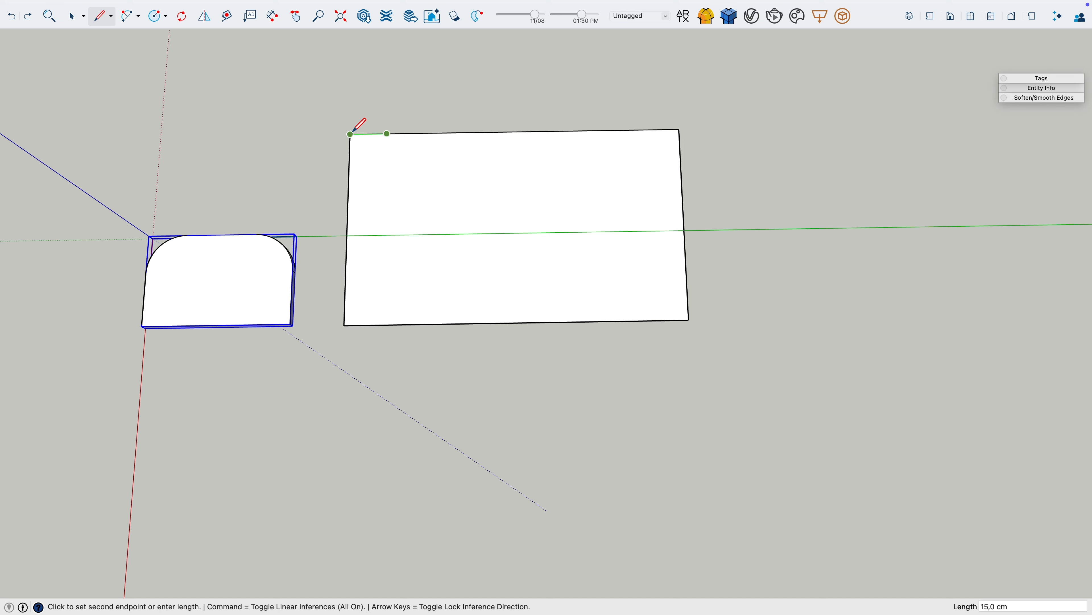
click(348, 167)
Step: Mark points 15 cm along both edges from the table top's other far corner, away from the leg
click(680, 130)
click(643, 129)
click(679, 129)
click(681, 163)
Step: Round the table top's two far corners with 15 cm radius arcs and remove the leftover corner edges
click(129, 16)
click(349, 168)
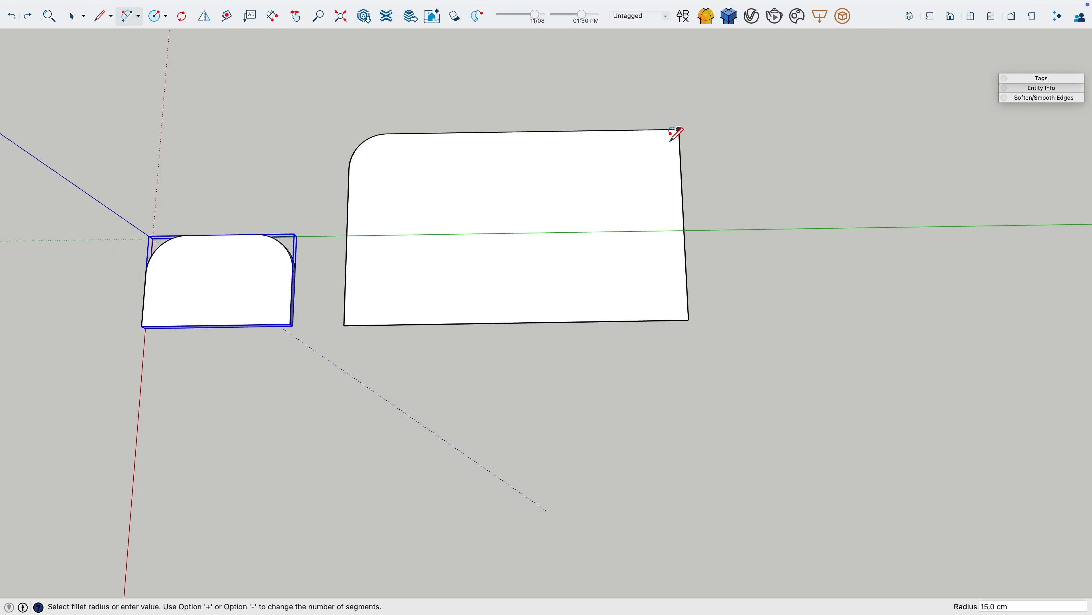
click(642, 130)
click(681, 163)
click(679, 129)
key(e)
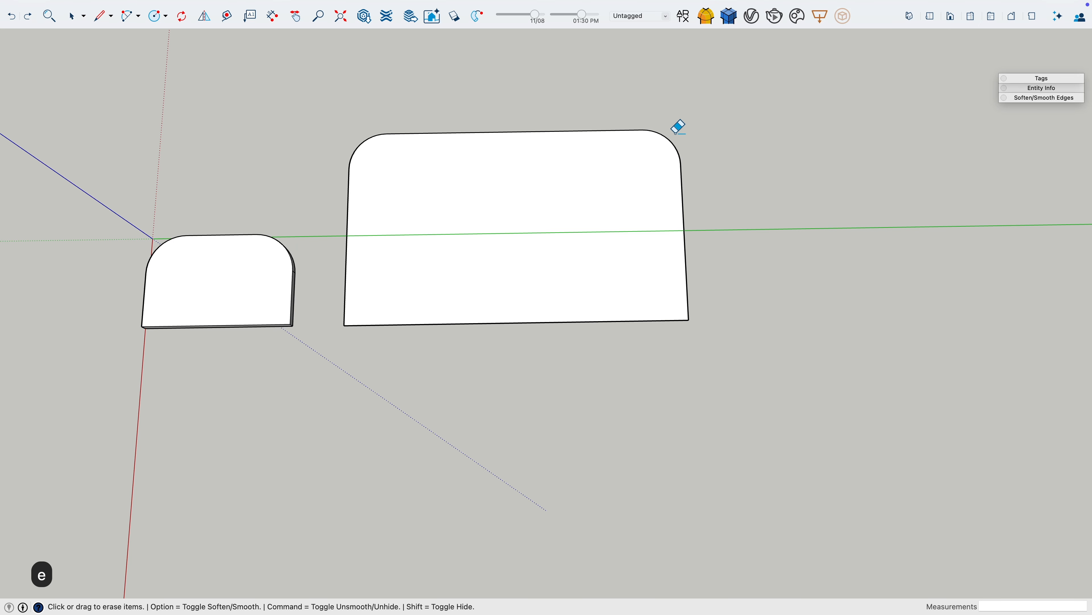
Step: Mark points 30 cm along both edges from the table top's square near corner closest to the leg
key(l)
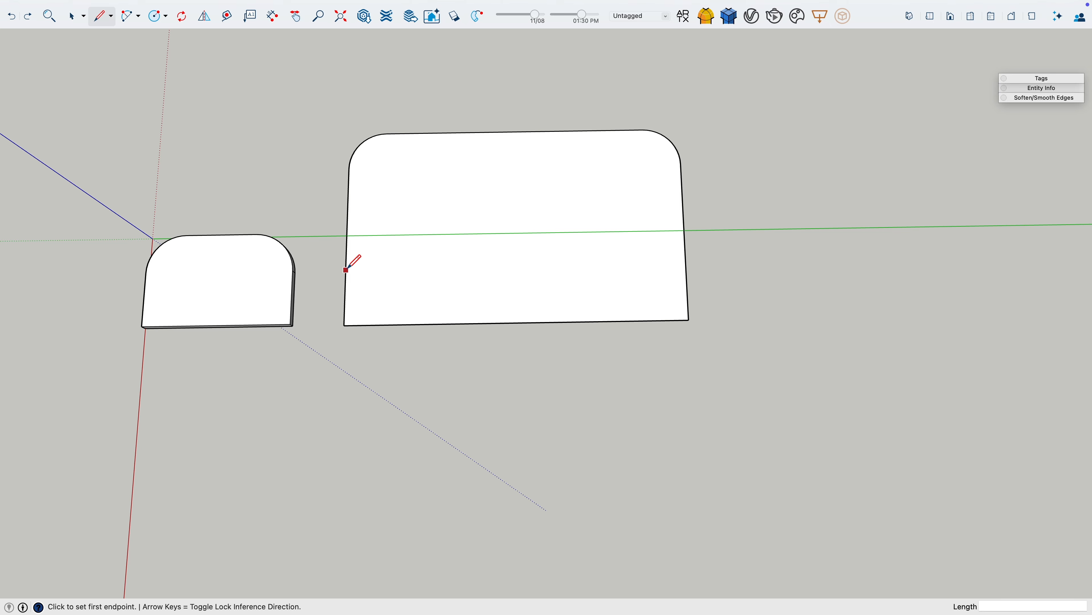
click(347, 246)
key(l)
click(349, 323)
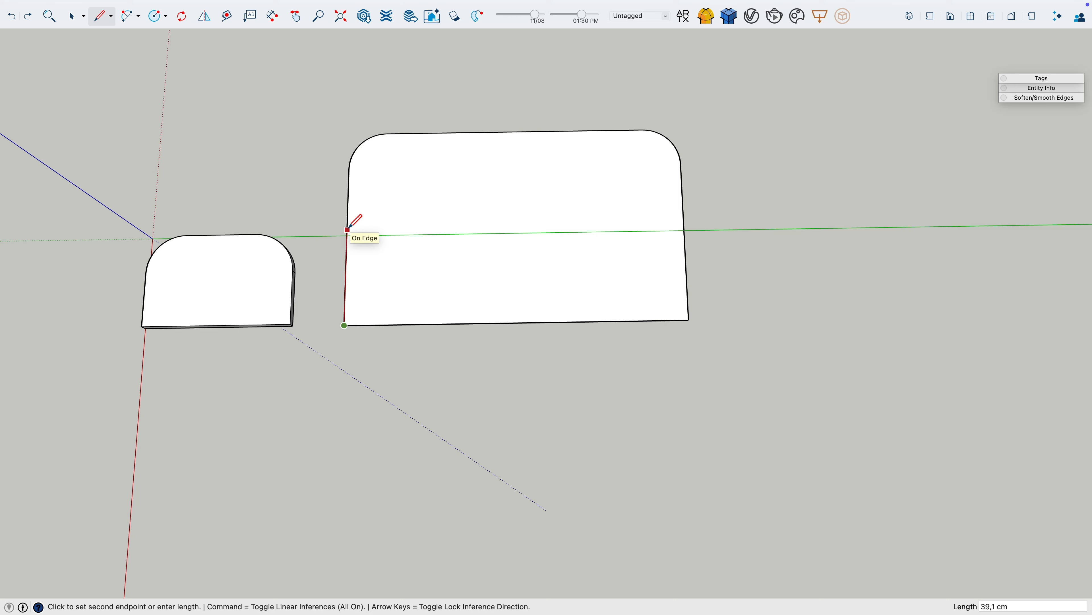
text(30)
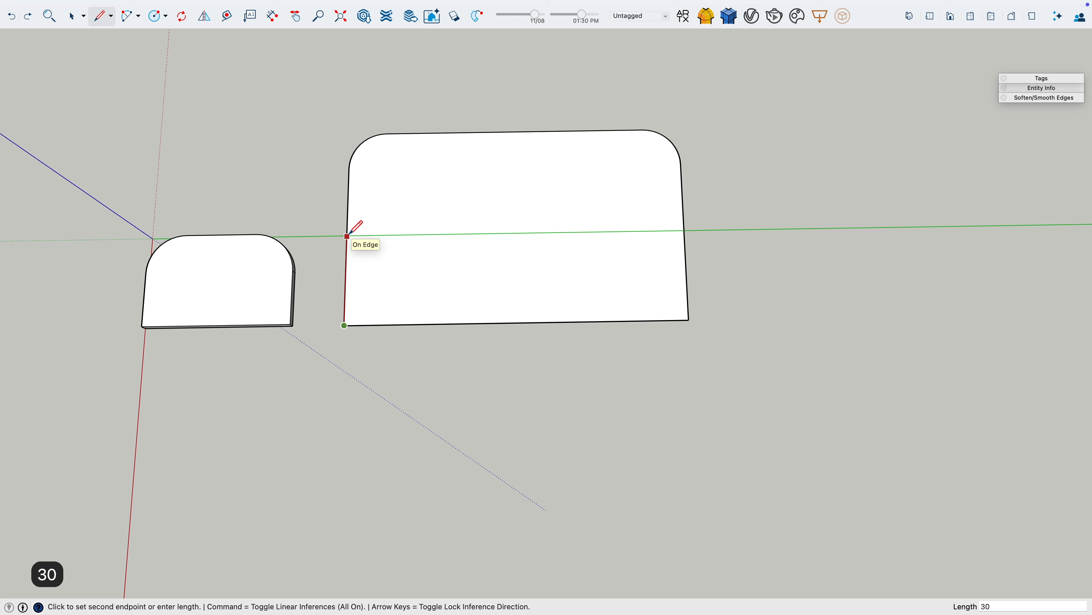
key(Return)
click(343, 325)
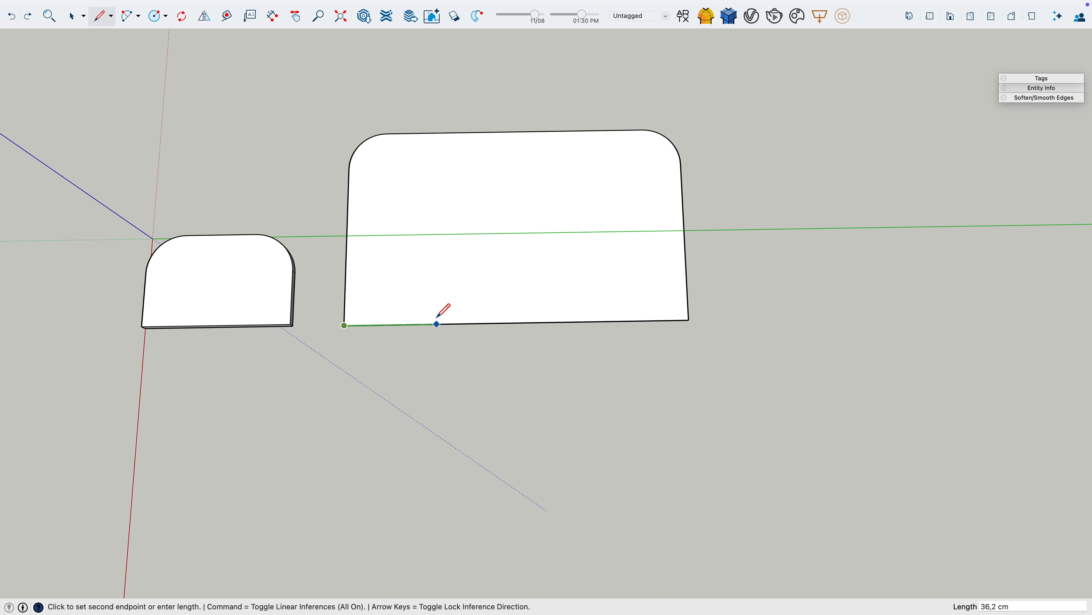
text(30)
key(Return)
Step: Mark points 30 cm along both edges from the table top's other near corner, away from the leg
click(689, 320)
text(30)
key(Return)
click(612, 321)
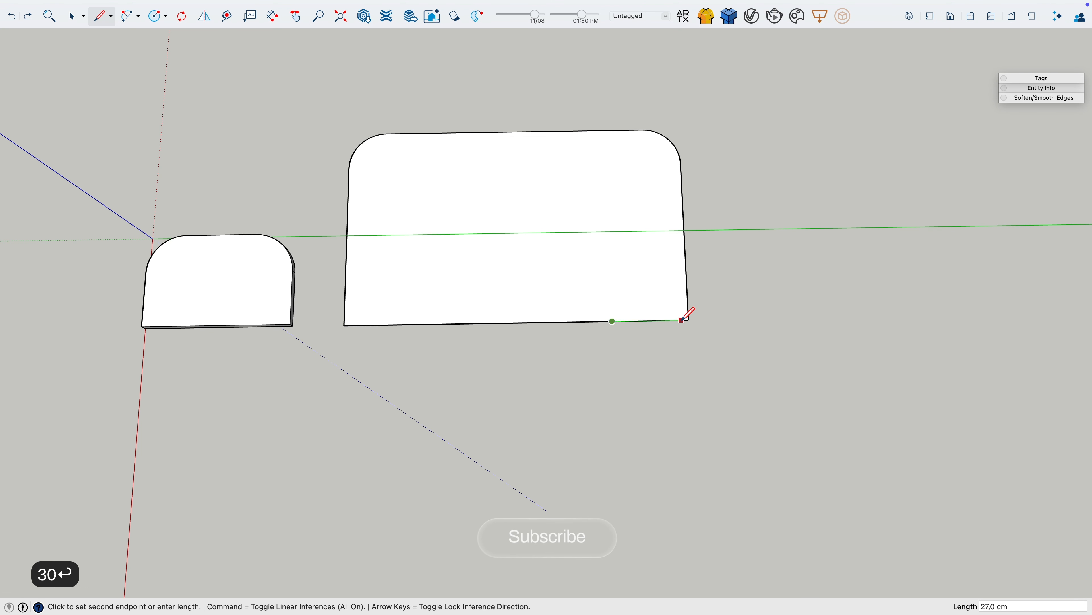
click(689, 320)
click(685, 247)
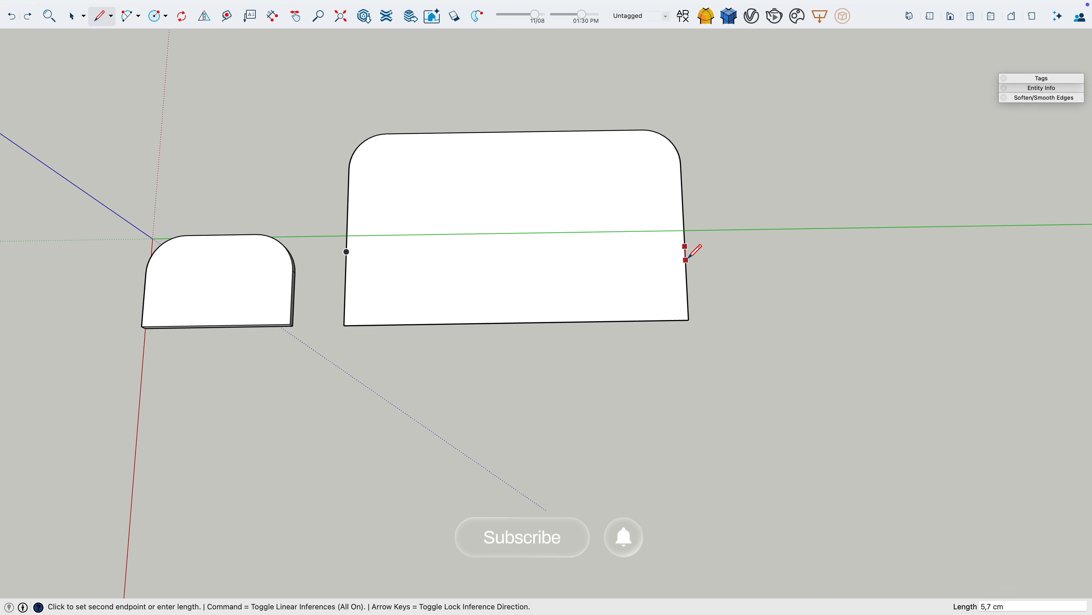
click(688, 320)
Step: Round the table top's two near corners with 30 cm radius arcs and remove the leftover corner edges
click(128, 20)
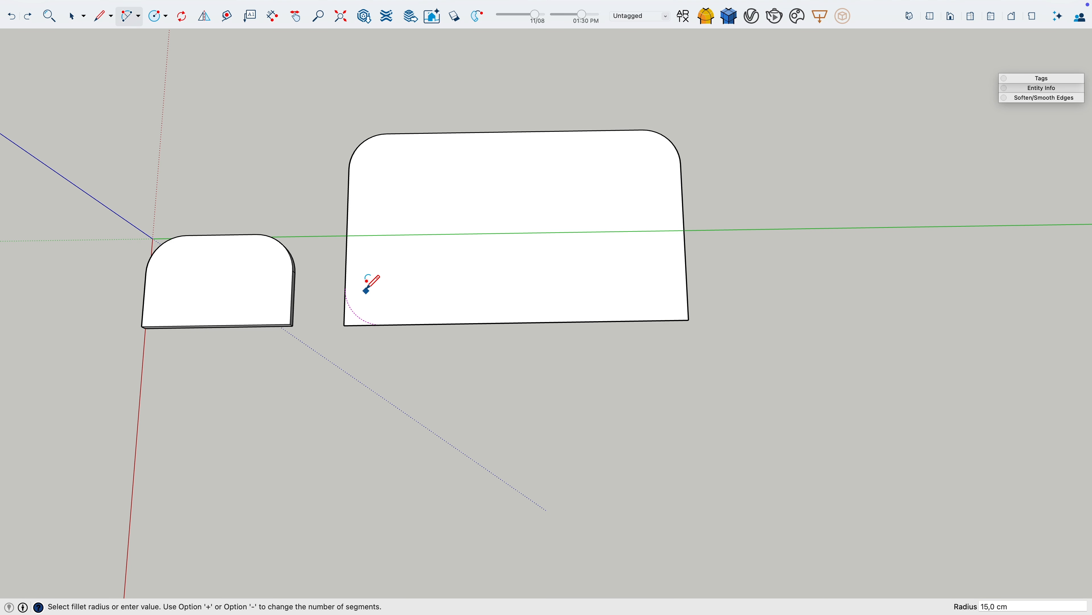
click(346, 260)
click(417, 323)
click(612, 321)
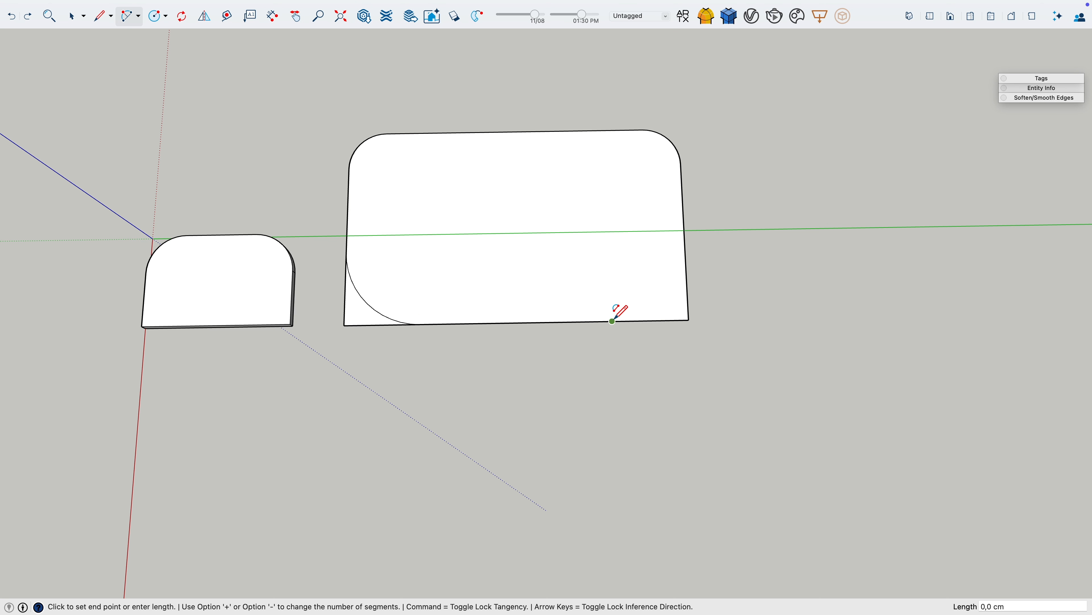
click(685, 245)
key(space)
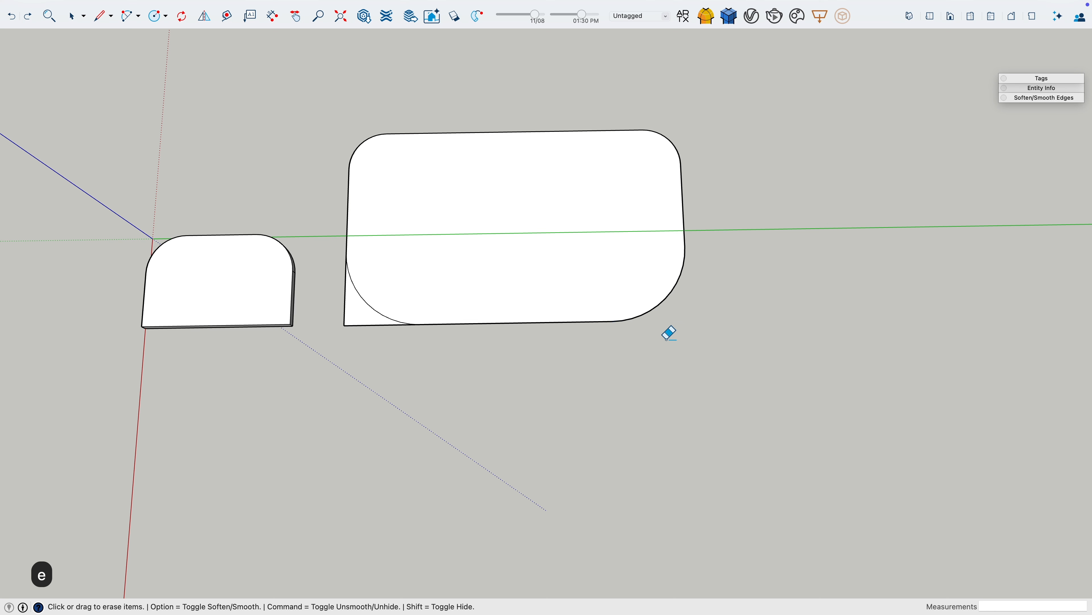
click(376, 313)
Step: Set the table top's 30 cm radius corner arcs to 50 segments
click(1040, 88)
click(1015, 155)
text(50)
click(674, 285)
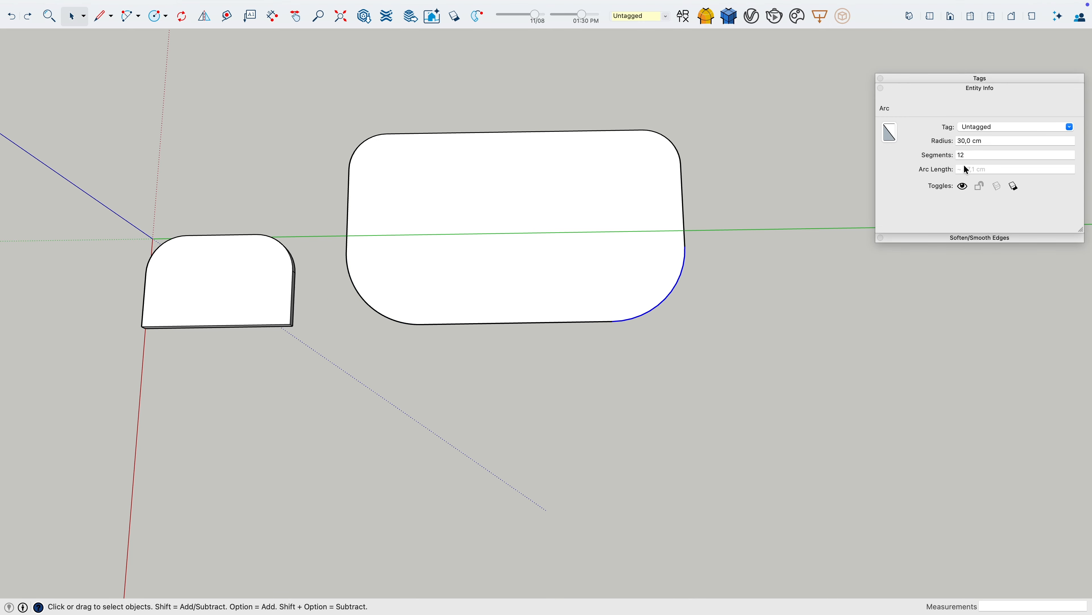
click(741, 286)
Step: Extrude the table top face upward to a thickness of 3,5 cm
middle_drag(741, 286, 500, 285)
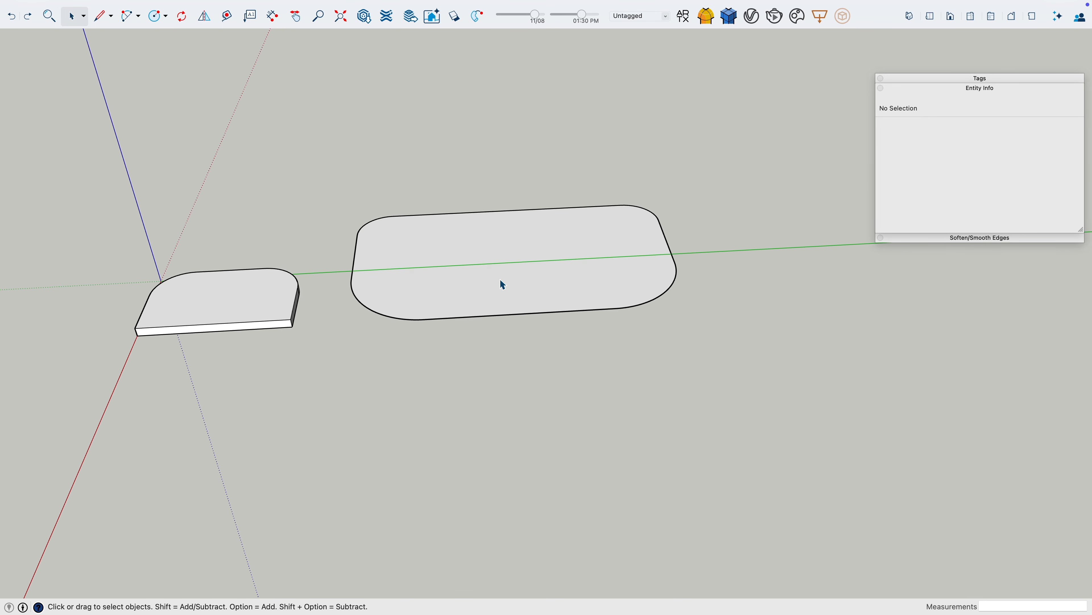
click(503, 283)
text(p3)
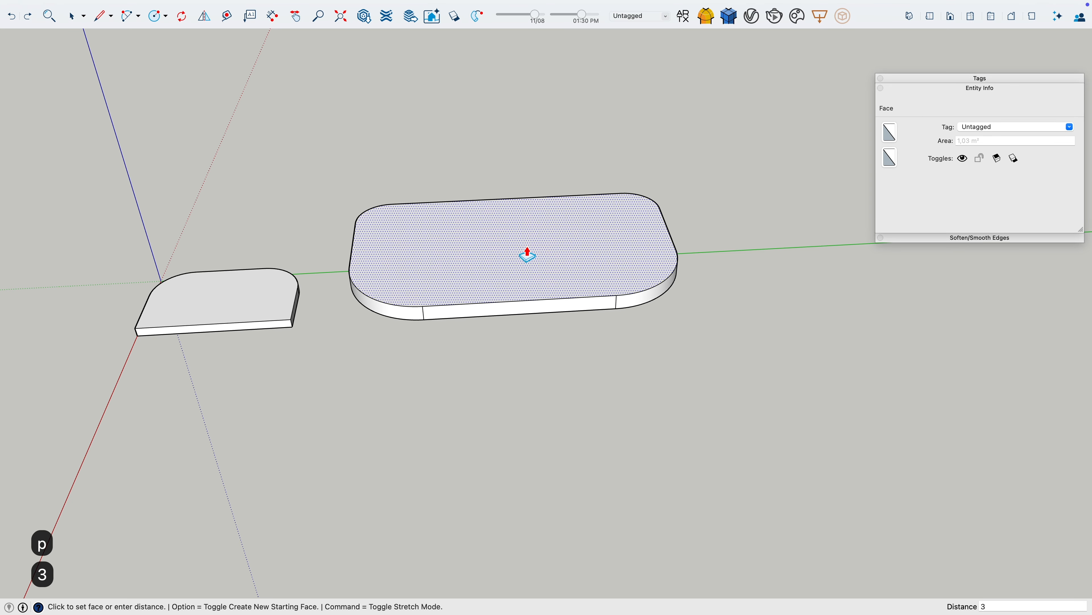
text(,5)
key(Return)
Step: Scale the table top's bottom face uniformly about its center to about 0,93 for inward-sloping sides
middle_drag(524, 254, 611, 329)
key(space)
triple_click(608, 323)
key(s)
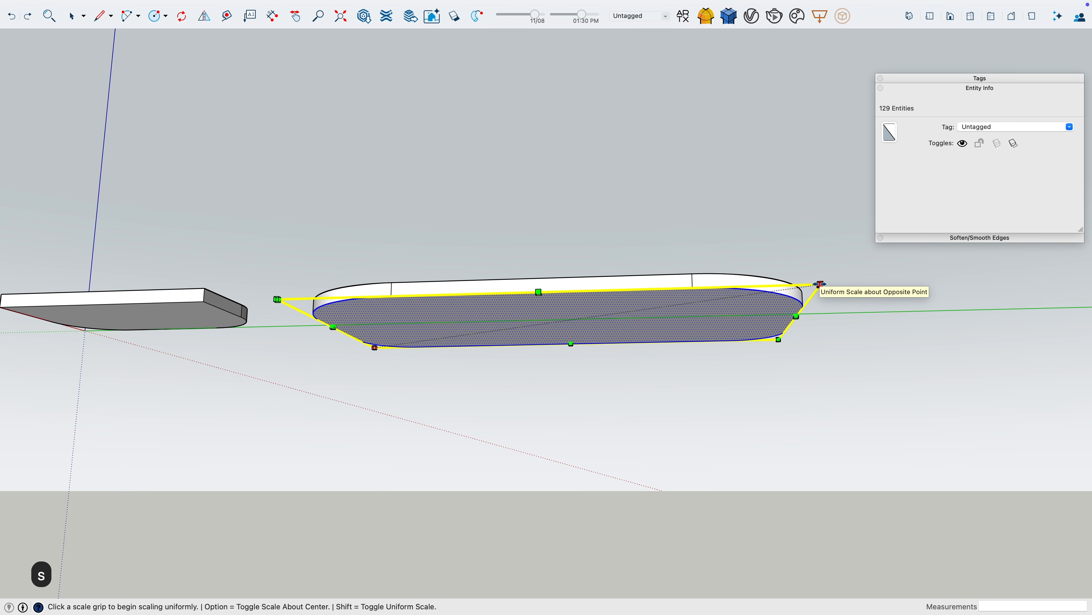
click(819, 284)
key(alt)
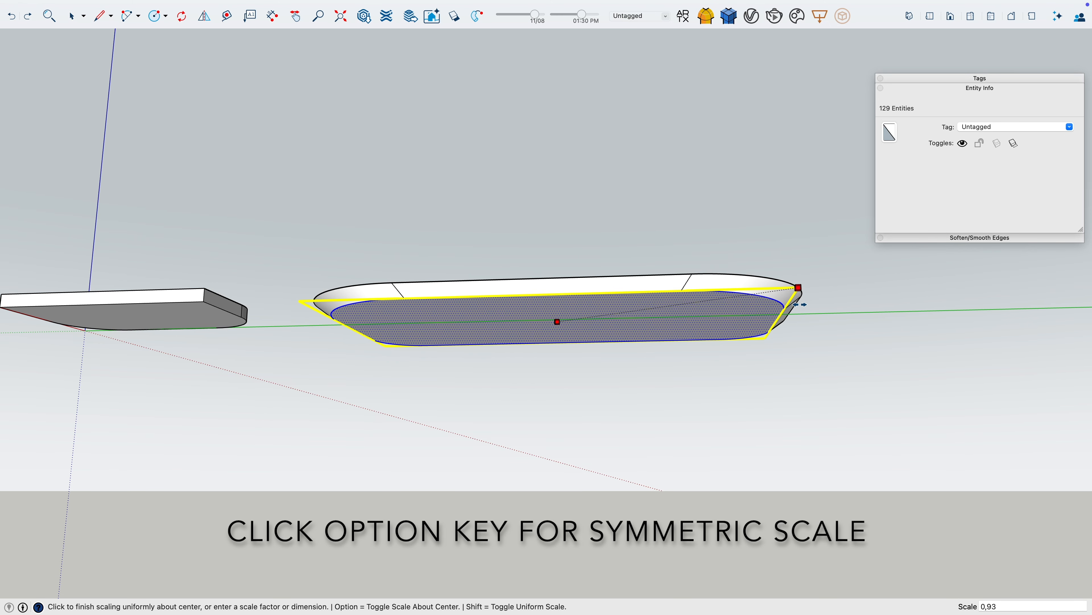
middle_drag(798, 306, 793, 367)
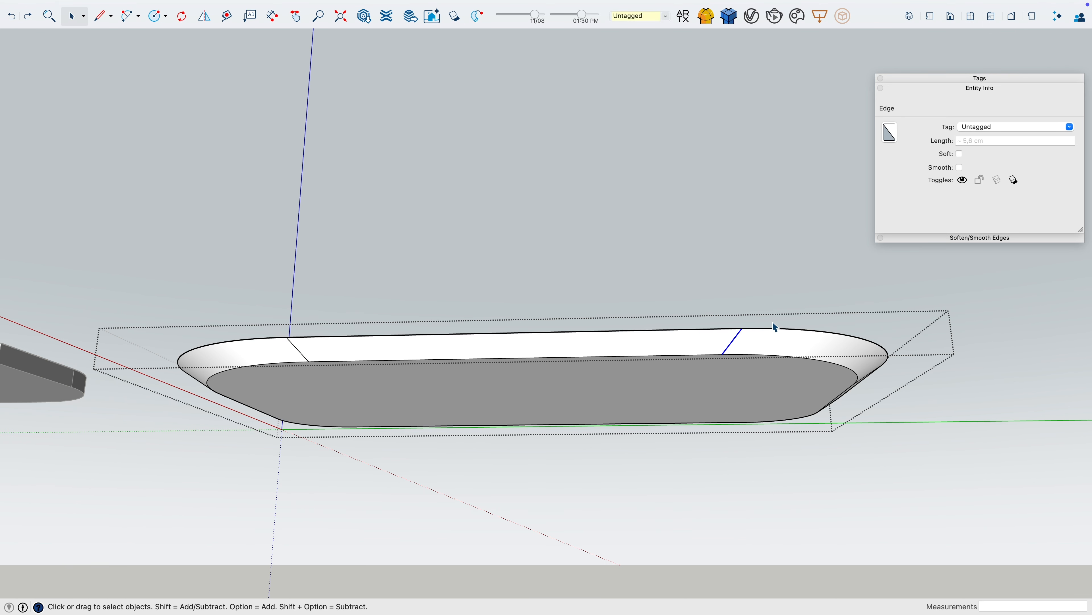
key(BackSpace)
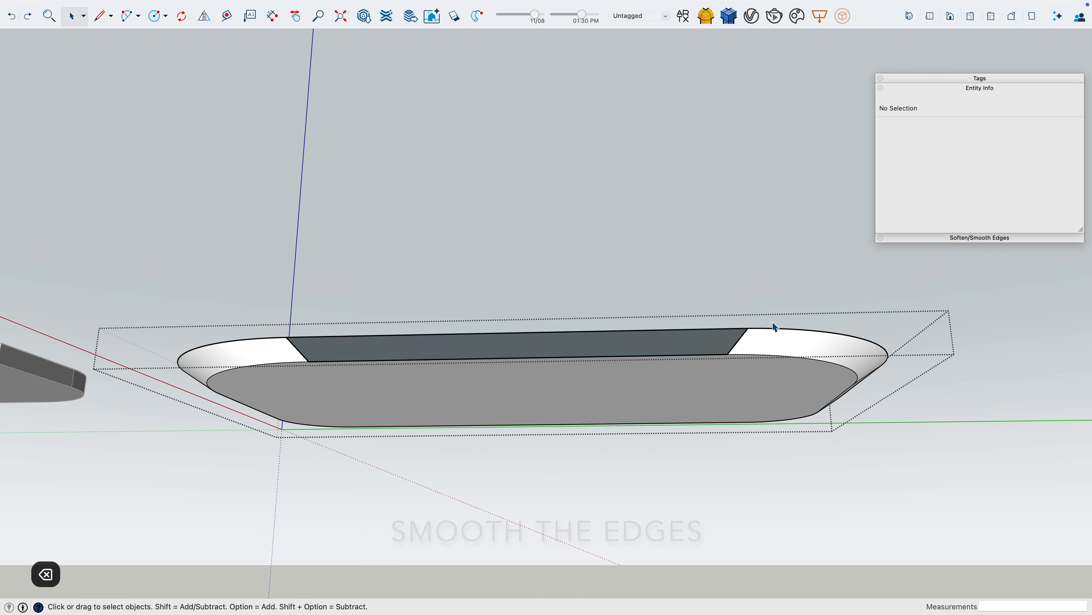
key(super+z)
click(774, 250)
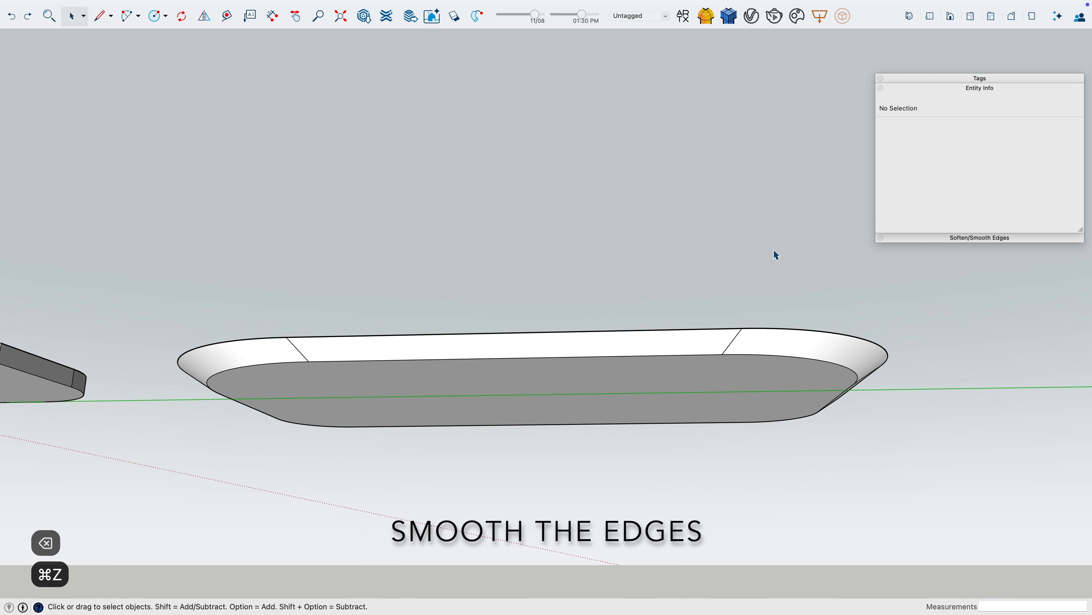
Step: Soften the table top's edges with a 21 degree angle between normals
click(794, 358)
click(943, 236)
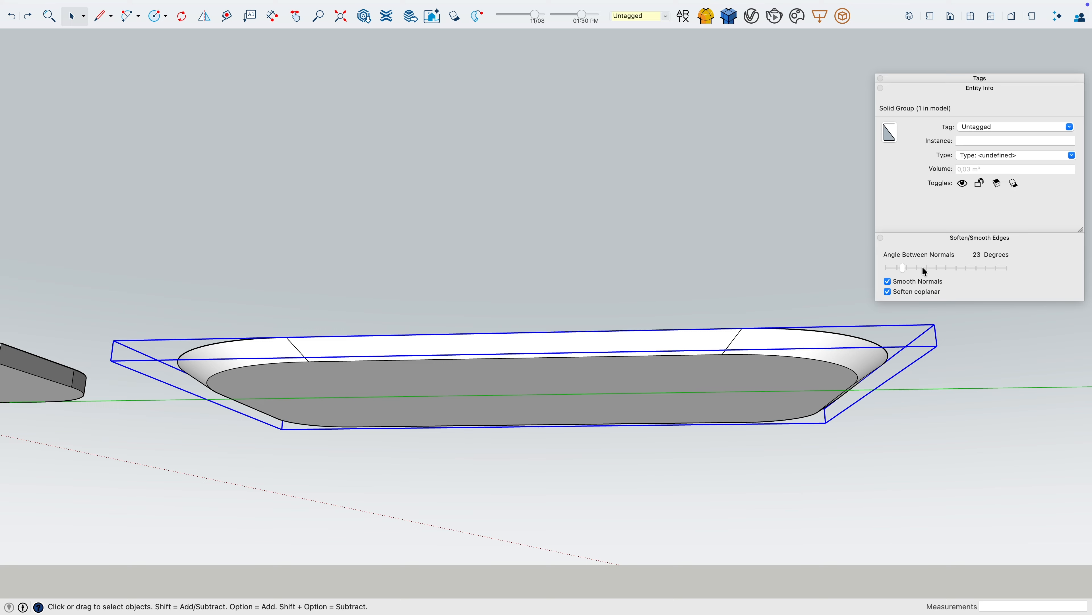
drag(907, 268, 908, 268)
Step: Round all edges of the table top with FredoCorner, entering an offset value of 2
click(790, 347)
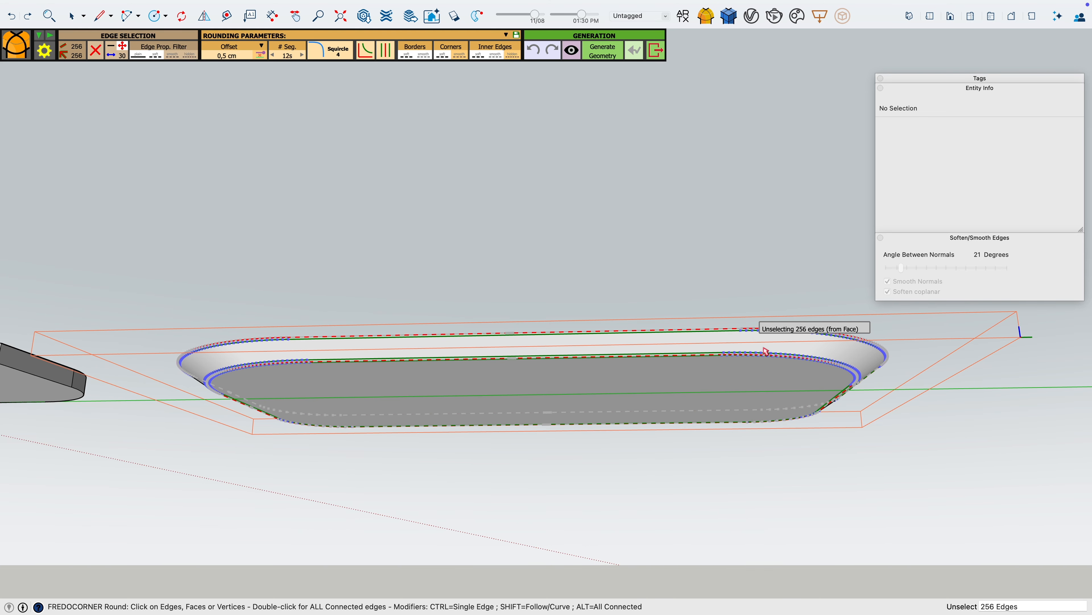
click(235, 49)
text(2)
key(Return)
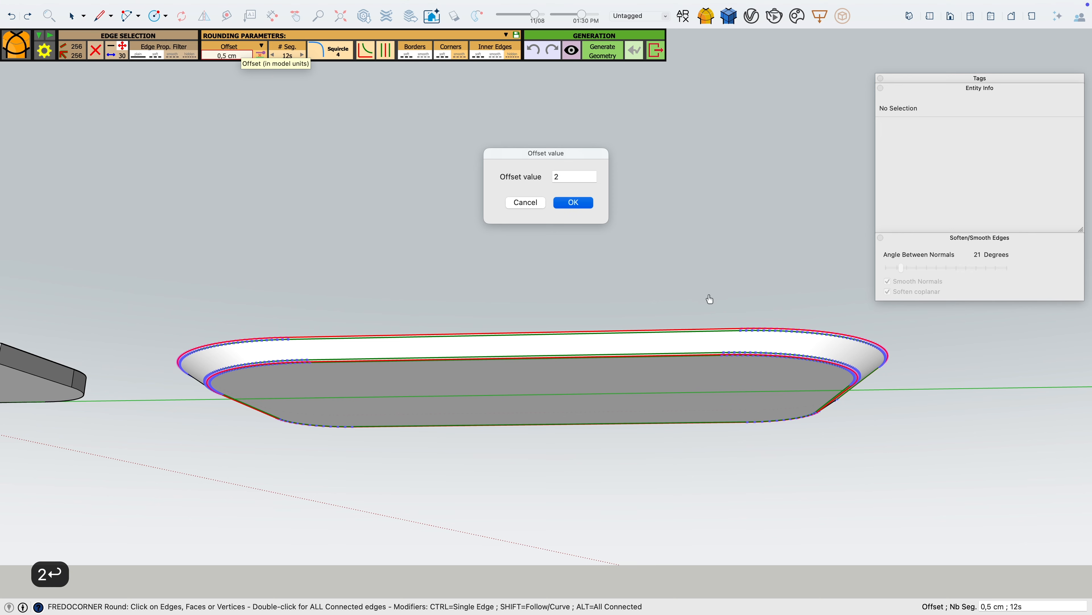
middle_drag(808, 284, 809, 307)
click(809, 238)
Step: Soften the leg panel's edges with a 21 degree angle between normals
middle_drag(743, 174, 733, 271)
scroll(733, 271, down, 4)
key(h)
middle_drag(417, 241, 663, 276)
key(space)
click(668, 316)
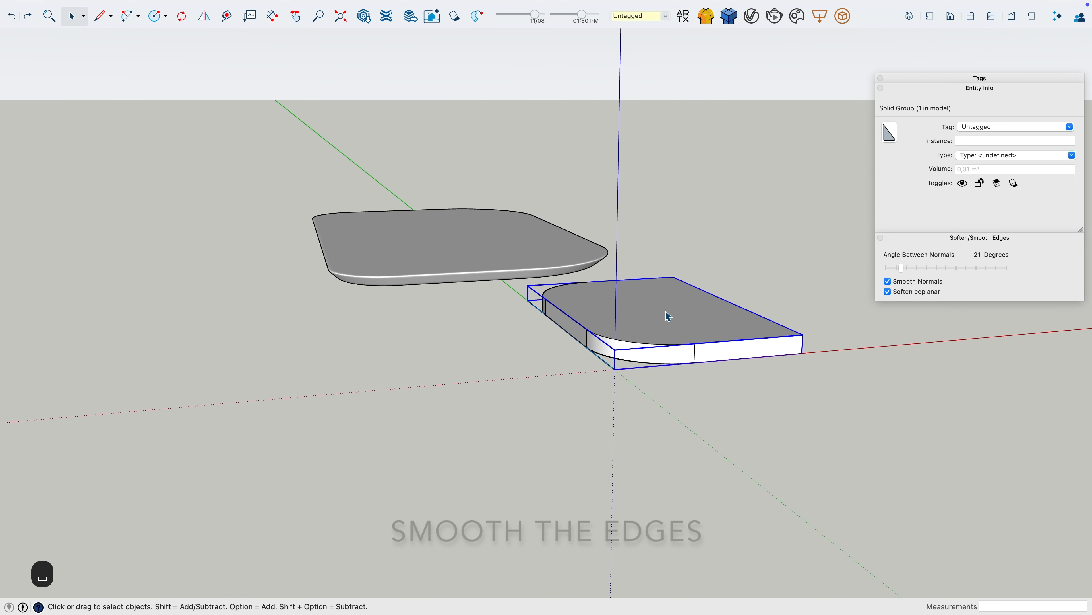
drag(900, 268, 901, 267)
Step: Round all edges of the leg panel with FredoCorner, using a 1,0 cm offset and 12 segments
click(693, 328)
click(705, 17)
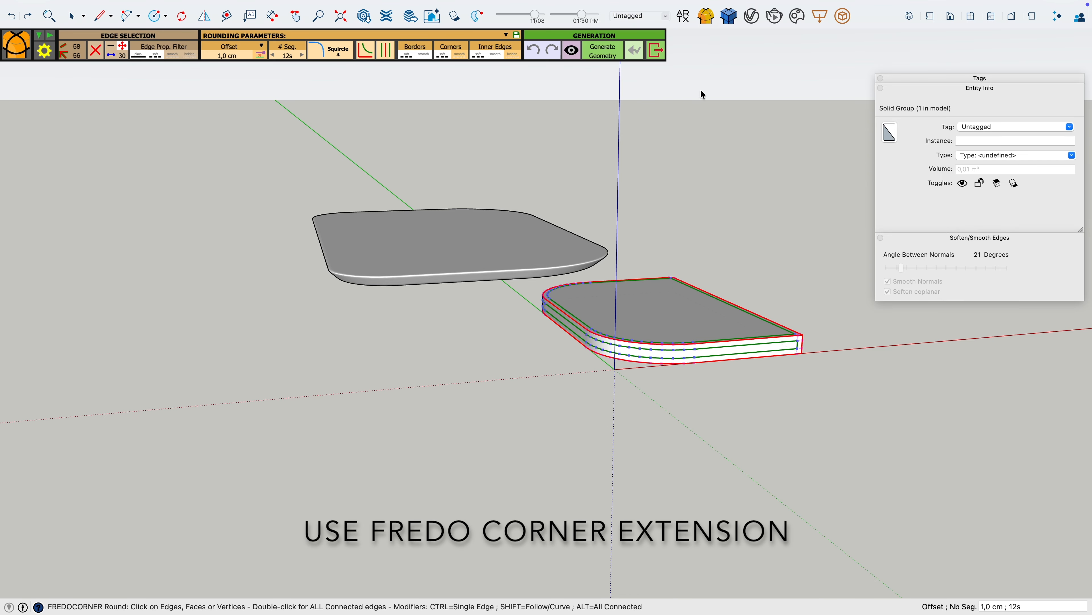
click(787, 281)
middle_drag(786, 279, 534, 299)
scroll(551, 298, down, 4)
scroll(550, 298, down, 6)
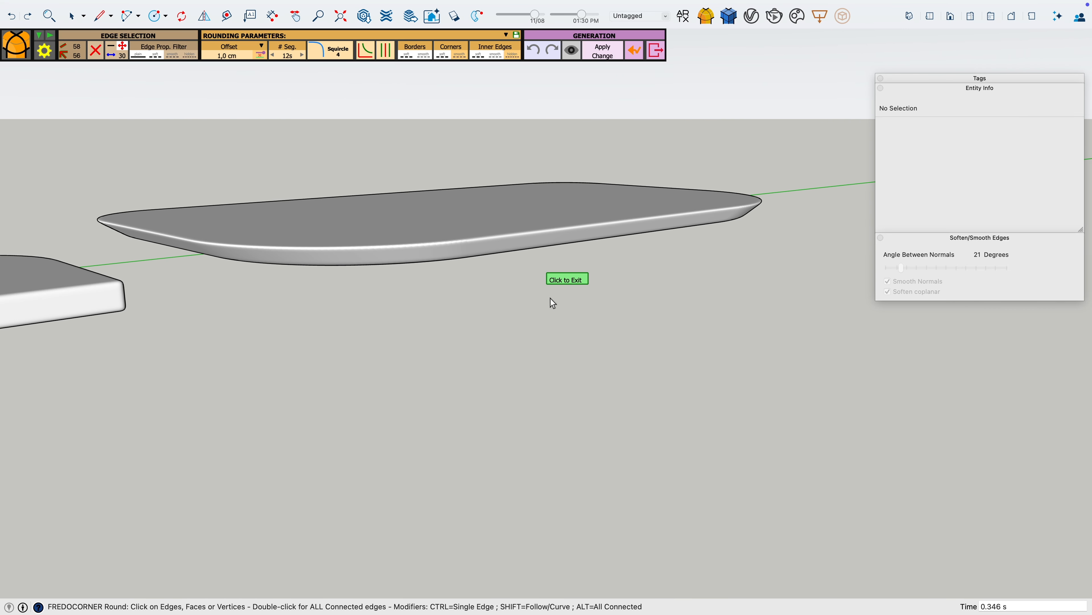
key(space)
Step: Rotate the leg panel 90 degrees so it stands upright with its rounded corners at the top
middle_drag(342, 296, 447, 306)
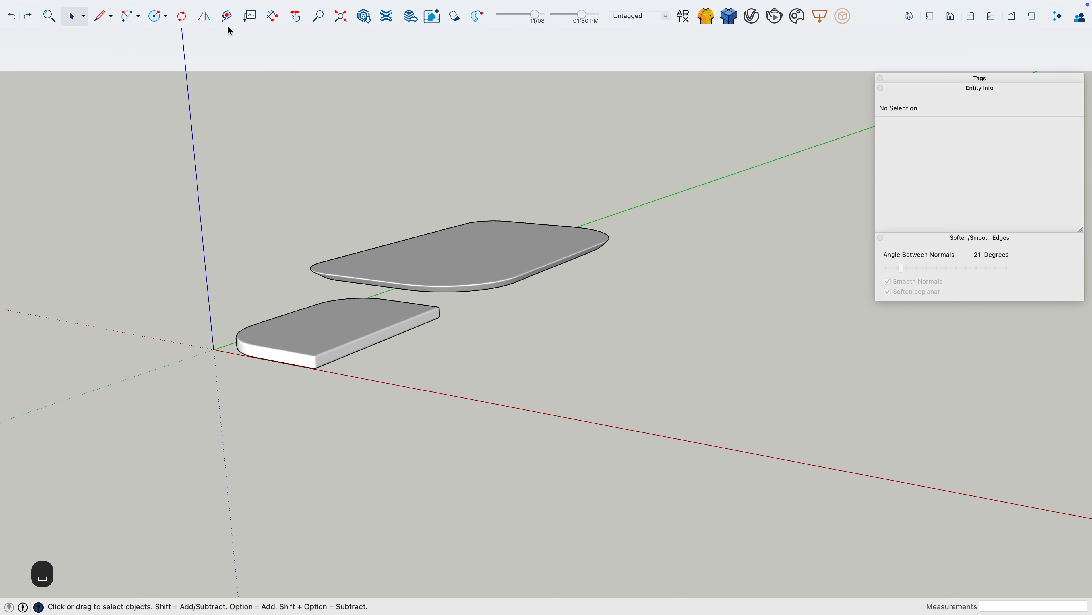
click(182, 15)
middle_drag(379, 329, 526, 360)
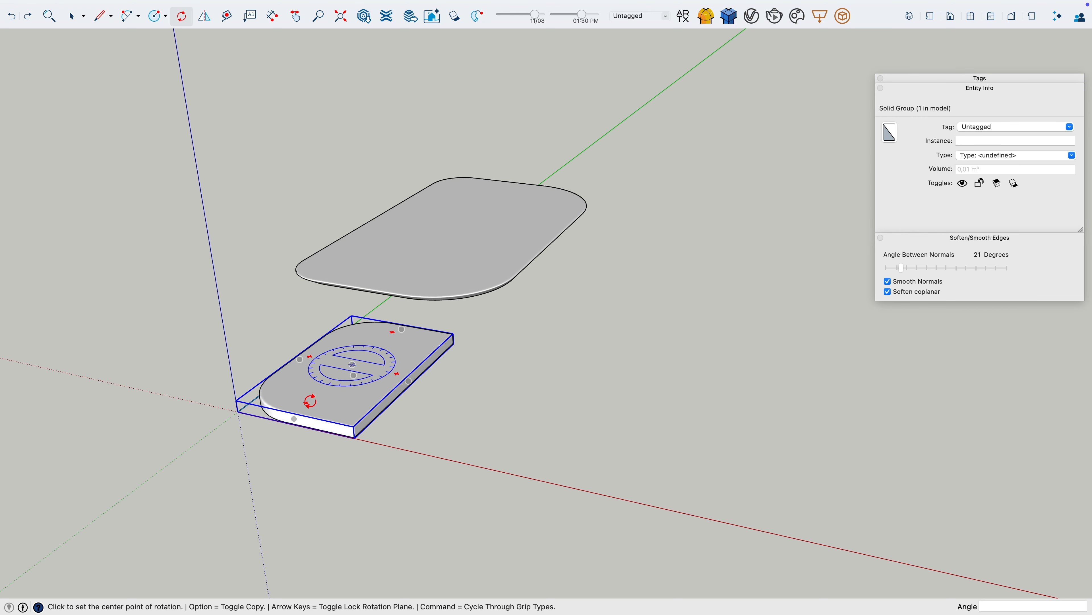
key(Left)
click(353, 374)
click(307, 366)
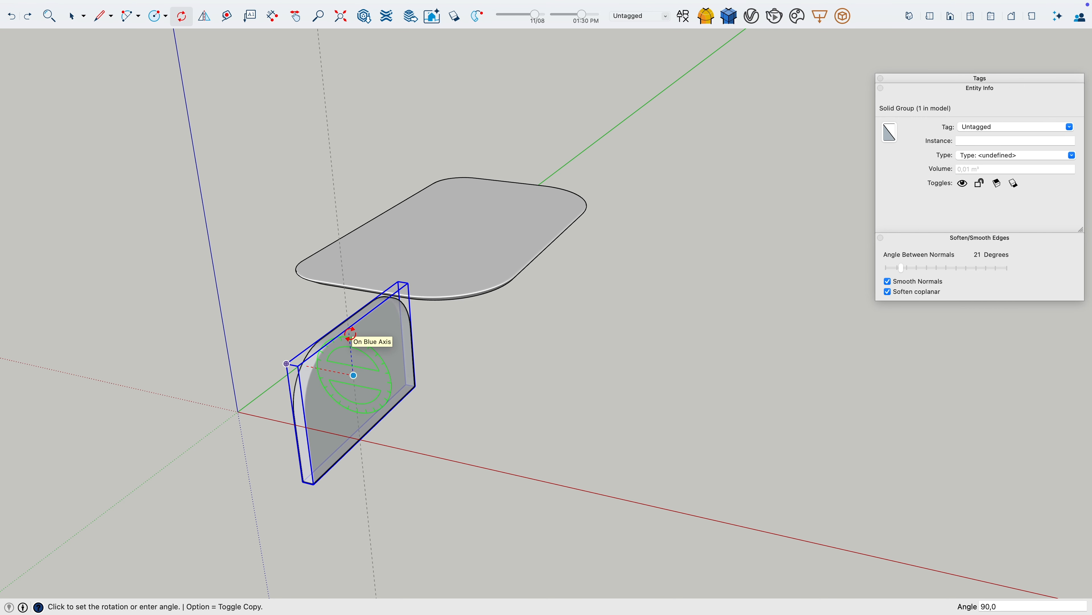
click(349, 331)
Step: Turn the upright leg about the vertical axis so its length runs parallel to the red axis
middle_drag(602, 305, 426, 386)
click(341, 406)
click(370, 418)
click(462, 365)
middle_drag(465, 365, 317, 349)
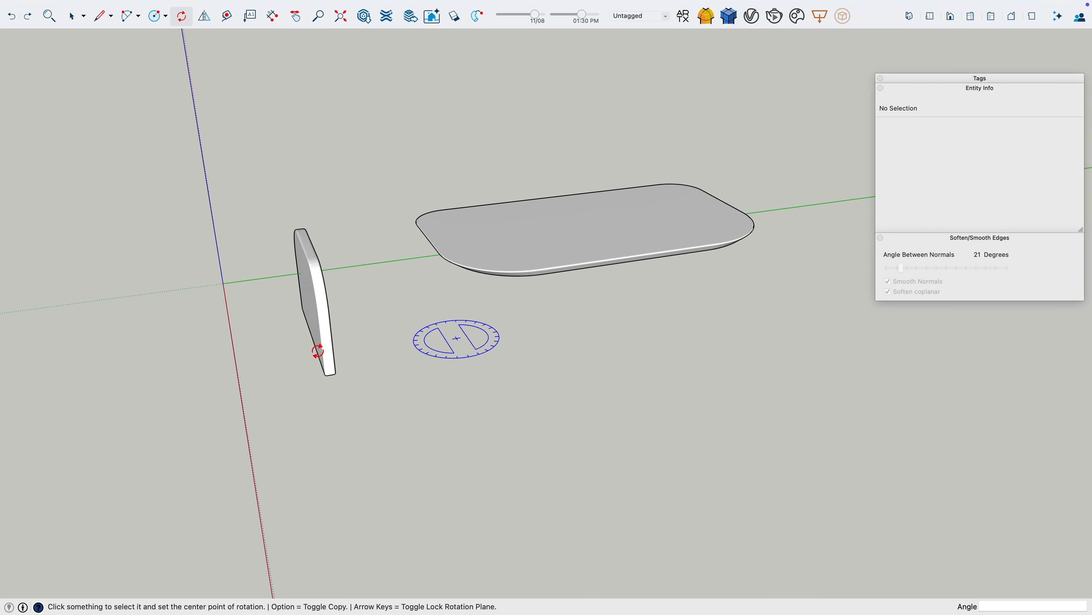
Step: Copy the leg 65,5 cm along the green axis toward the table top
key(space)
click(329, 375)
key(m)
key(alt)
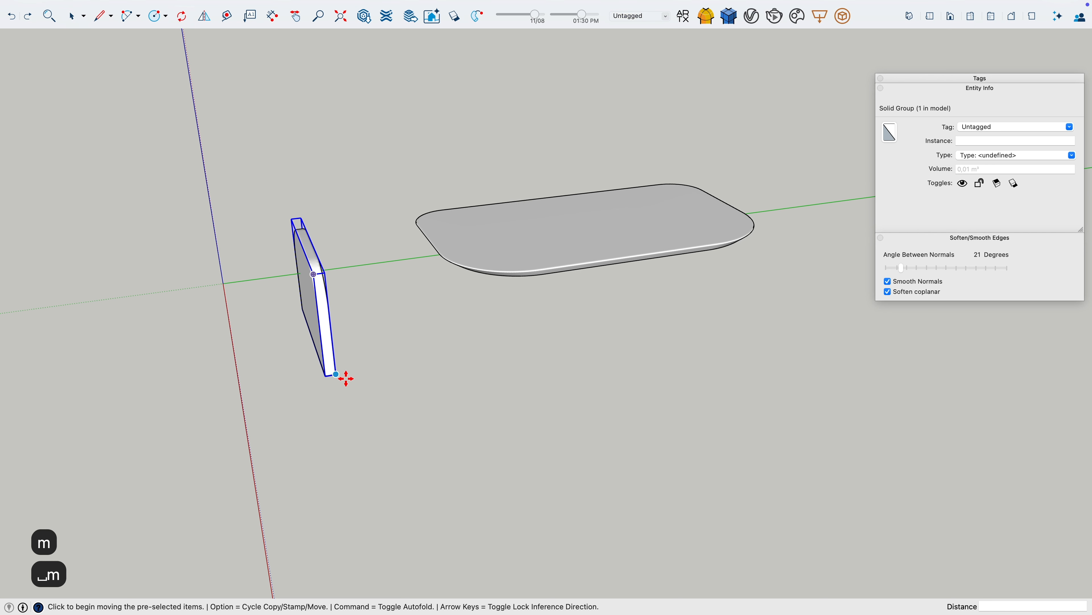
click(329, 377)
text(65,5)
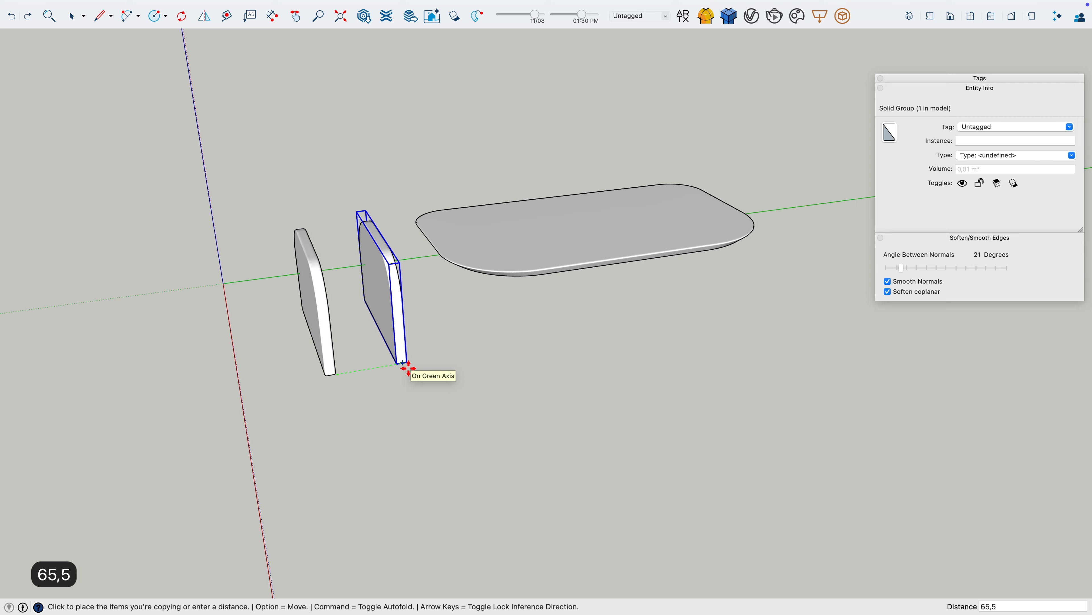
key(Return)
Step: Draw a 57,5 cm line along the red axis between the two legs
key(space)
key(l)
mouse_move(486, 223)
middle_down()
mouse_move(500, 288)
mouse_move(493, 232)
middle_up()
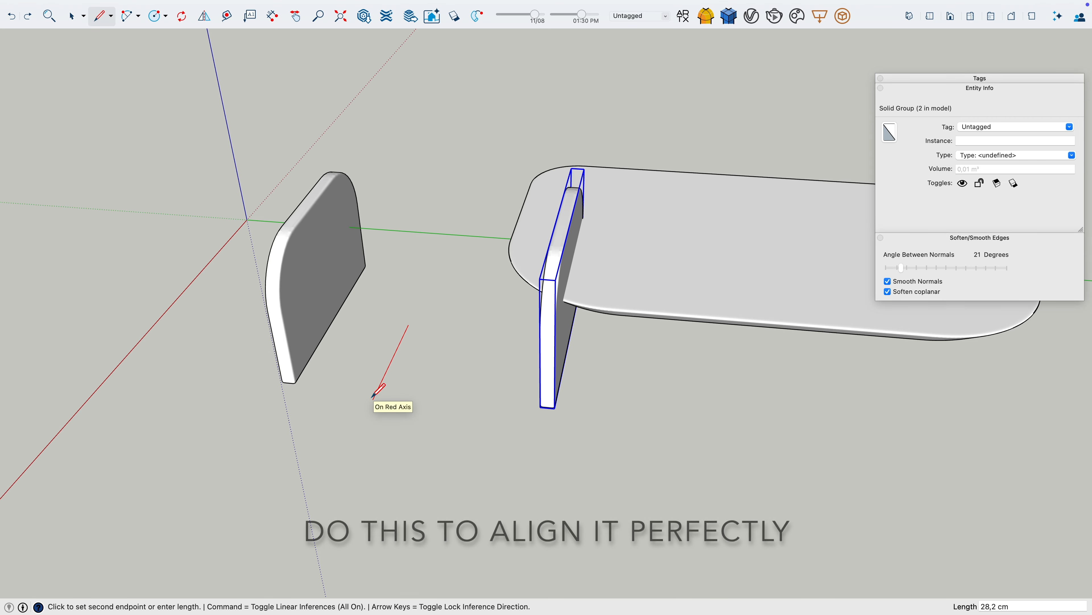
text(57,5)
key(Return)
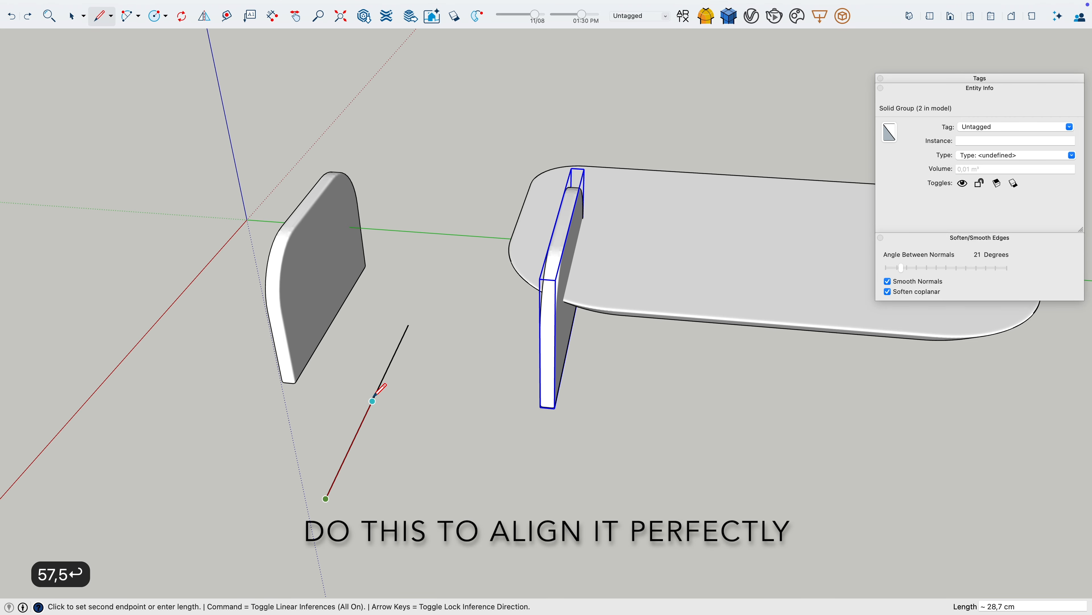
key(space)
Step: Move the first leg by its bottom corner onto the end of the 57,5 cm line
middle_drag(361, 361, 348, 285)
click(361, 280)
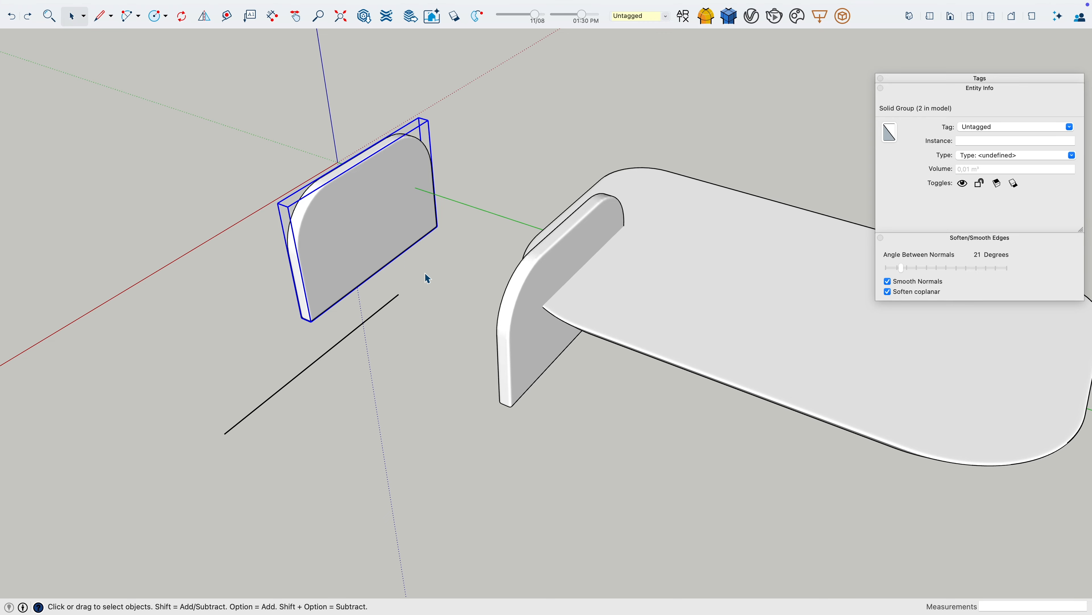
key(m)
click(438, 227)
click(398, 296)
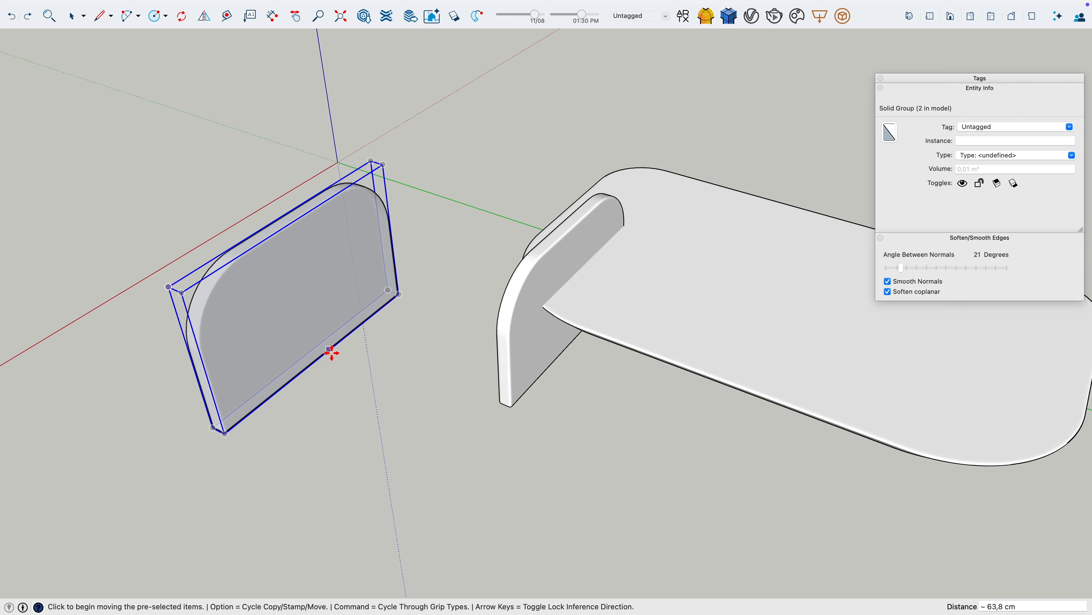
key(l)
click(320, 357)
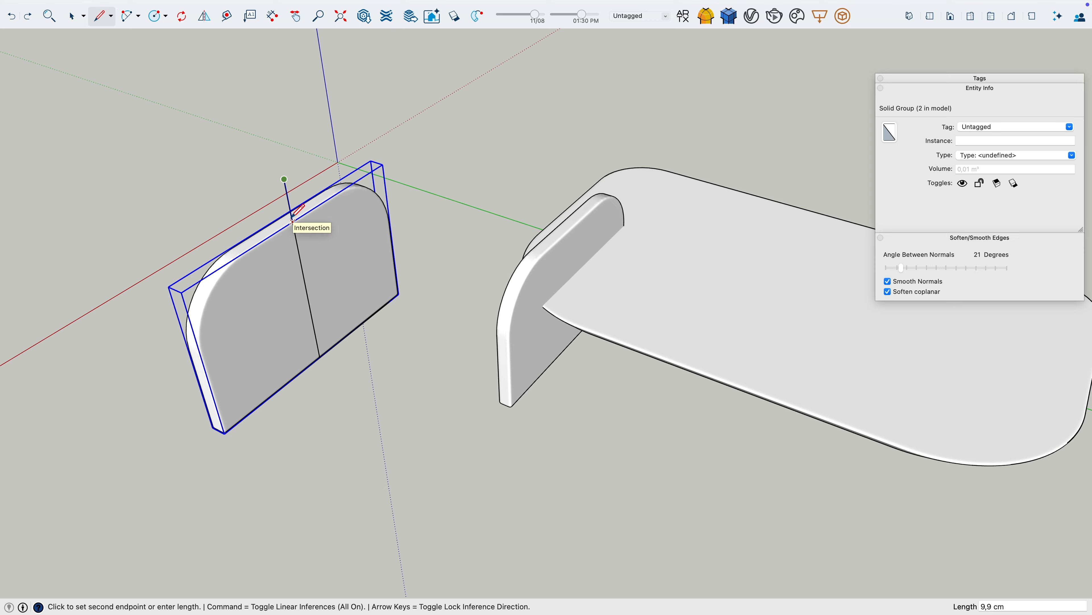
key(super+z)
key(super+z)
Step: Draw a 40 cm vertical line up from the midpoint of the first leg's bottom edge
click(320, 357)
text(40)
key(Return)
key(space)
Step: Align the second leg with the first leg's bottom corner and offset it 65,5 cm along the green axis
mouse_move(364, 344)
middle_down()
mouse_move(356, 397)
mouse_move(510, 380)
middle_up()
click(510, 382)
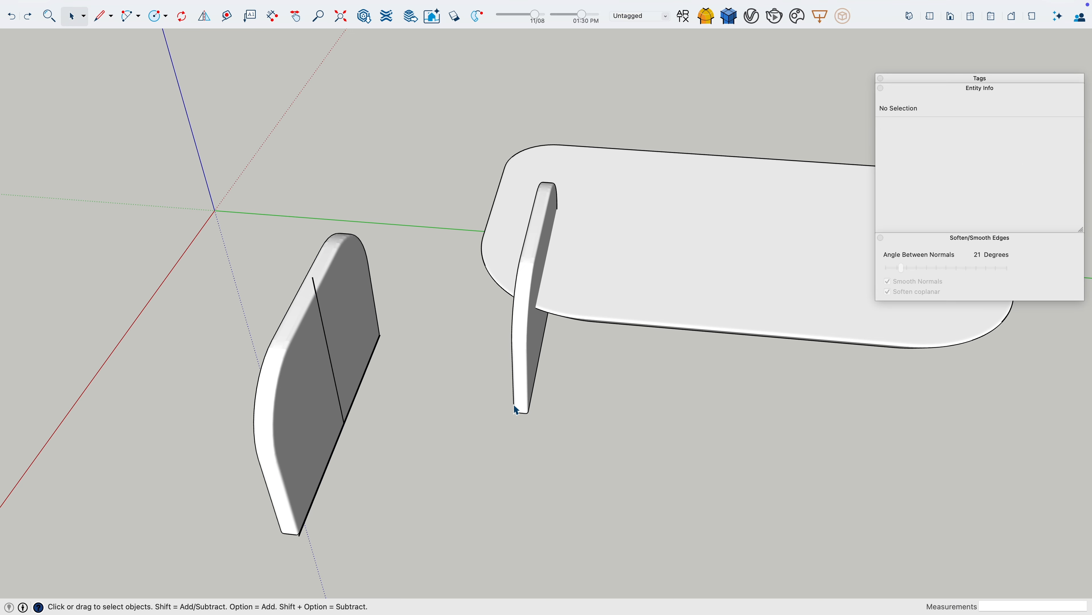
click(516, 404)
key(m)
click(515, 415)
click(301, 535)
click(299, 535)
text(65,5)
key(Return)
Step: Draw a line from the first leg's vertical guide across to the second leg and 40 cm down its inner face
key(space)
click(583, 300)
middle_drag(571, 345, 592, 285)
key(l)
click(325, 241)
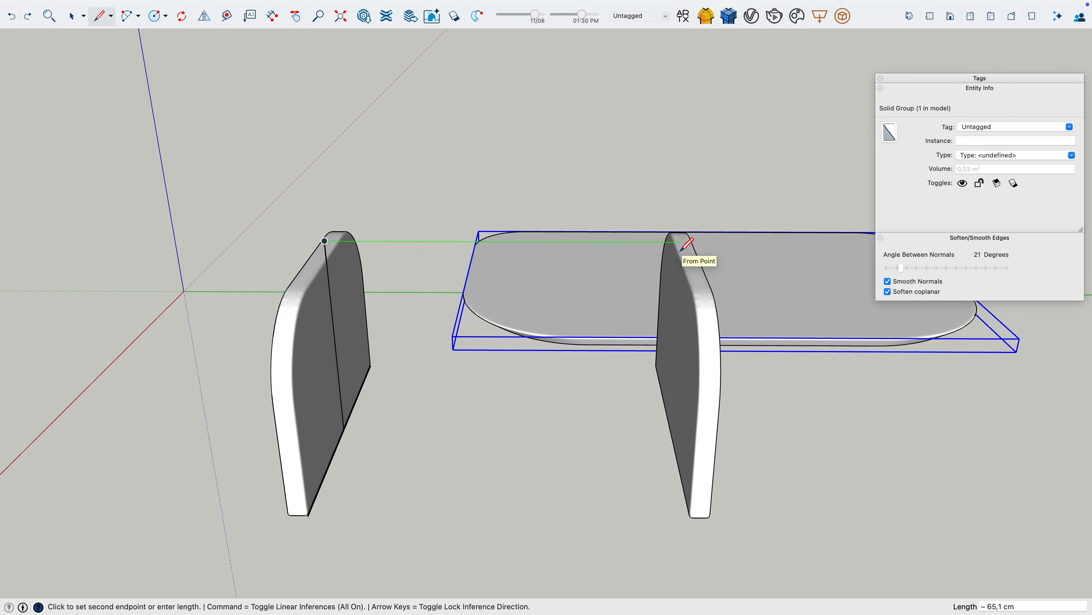
click(681, 242)
text(40)
key(Return)
Step: Mark the midpoint of the line connecting the two legs with a short perpendicular line
middle_drag(637, 469, 666, 521)
key(space)
key(l)
click(518, 278)
click(524, 302)
key(space)
Step: Draw a 135 cm line along the green axis beside the table top and mark its midpoint with a short line
key(l)
click(438, 421)
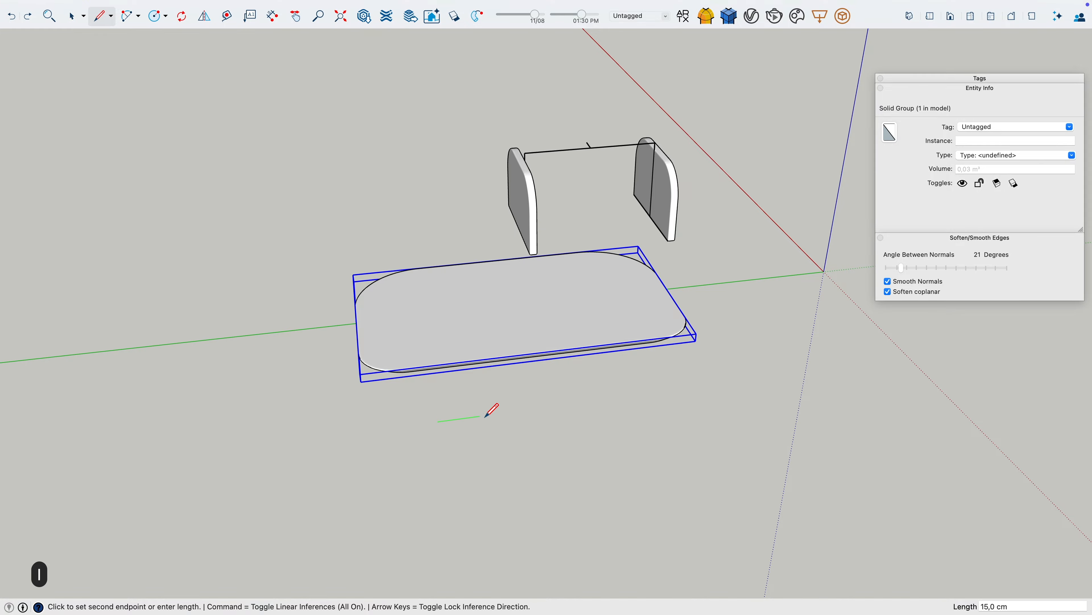
text(135)
key(Return)
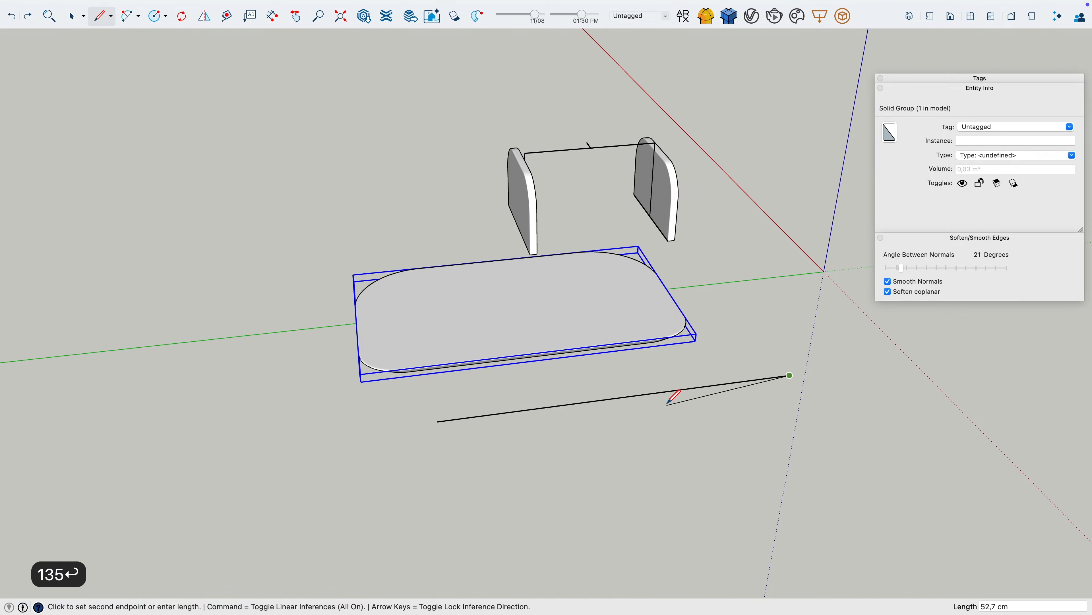
key(l)
click(620, 398)
click(631, 422)
key(space)
Step: Move the table top by its bounding corner onto the end of the 135 cm line
key(m)
click(698, 339)
click(790, 374)
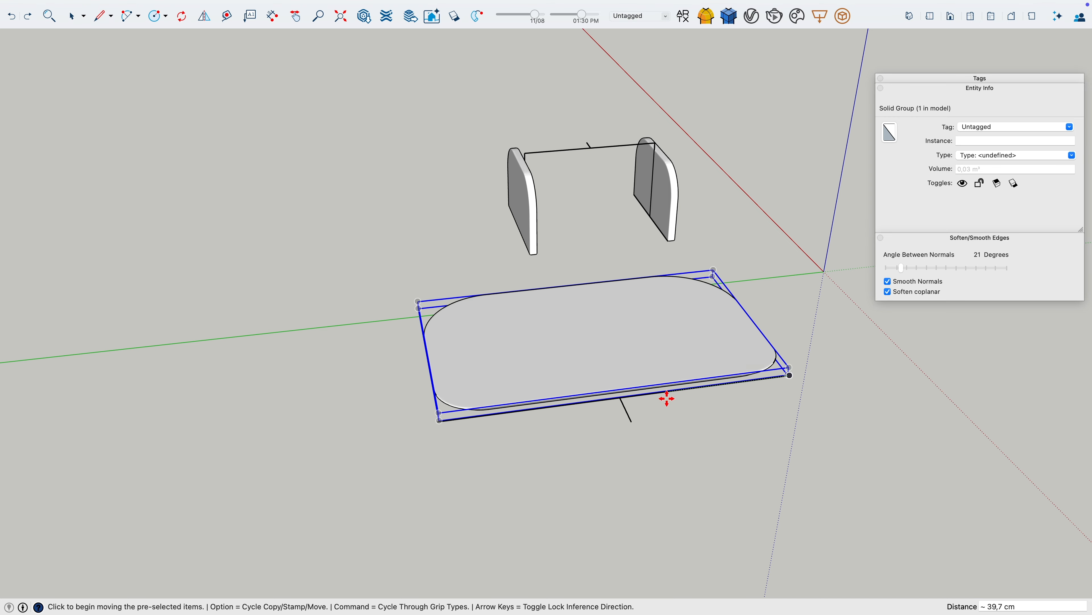
Step: Move the table top above the two legs, centering it with the midpoint marks
click(621, 399)
key(Return)
middle_drag(578, 398, 595, 200)
click(626, 210)
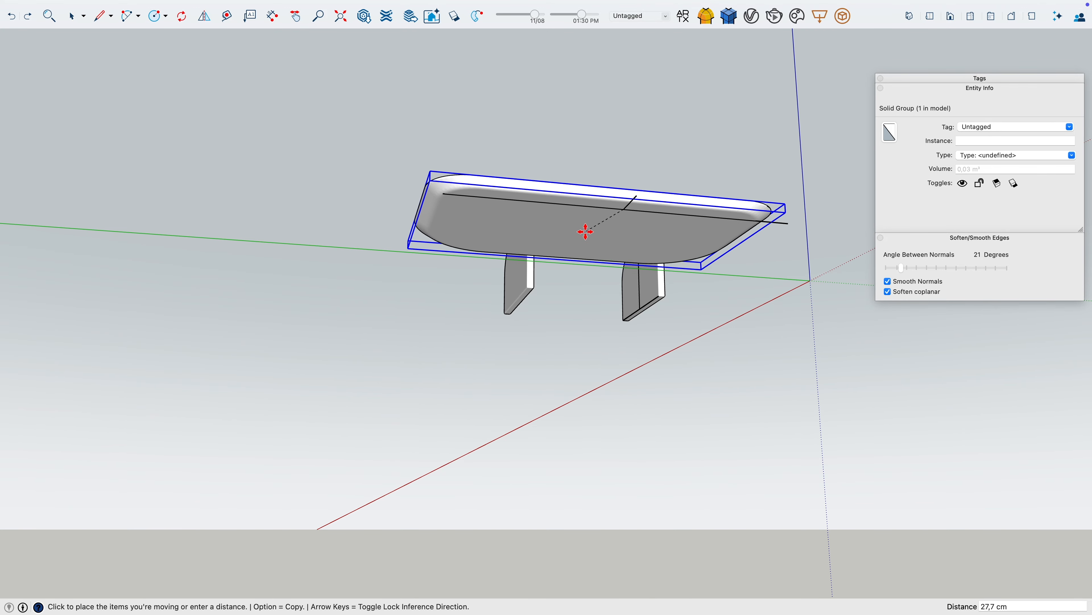
middle_drag(580, 153, 671, 253)
click(527, 179)
Step: Lower the table top 3,5 cm along the blue axis onto the legs
middle_drag(595, 276, 483, 224)
scroll(563, 200, up, 6)
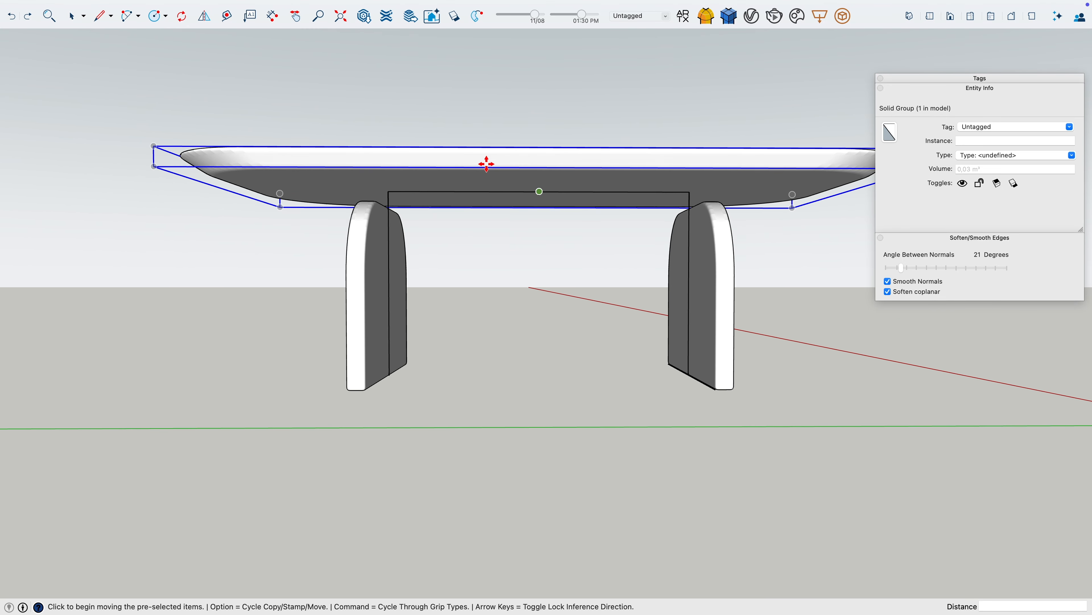
scroll(486, 163, up, 3)
click(544, 193)
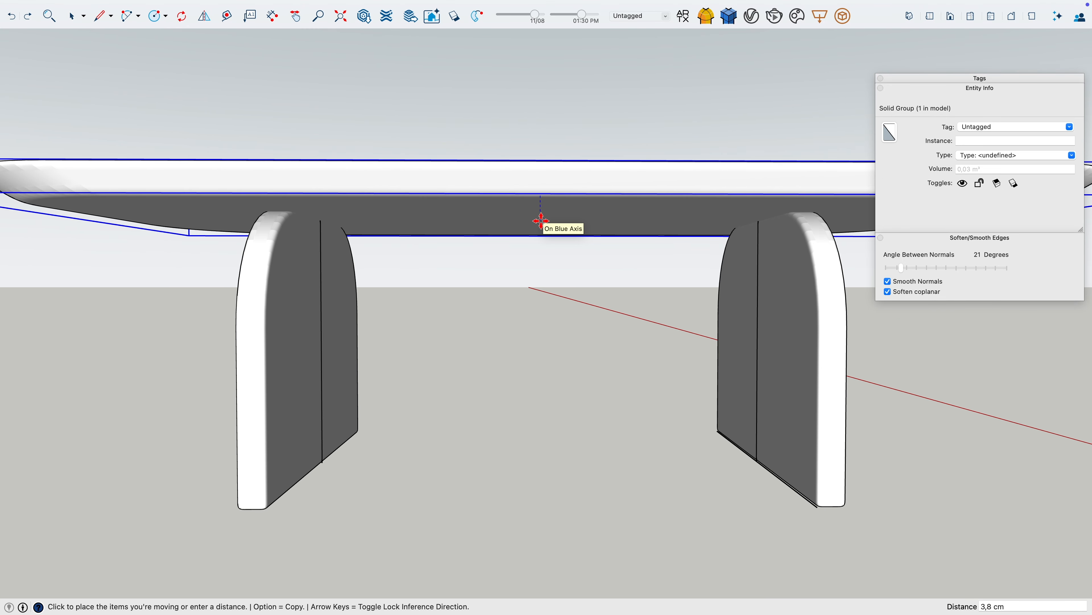
text(3,5)
key(Return)
key(space)
scroll(607, 337, down, 5)
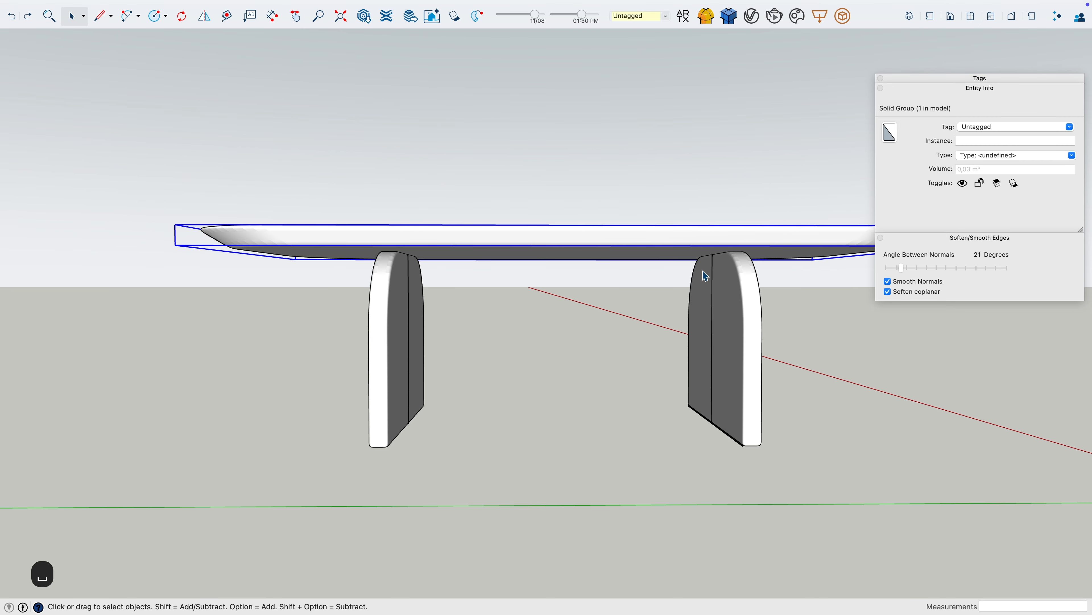